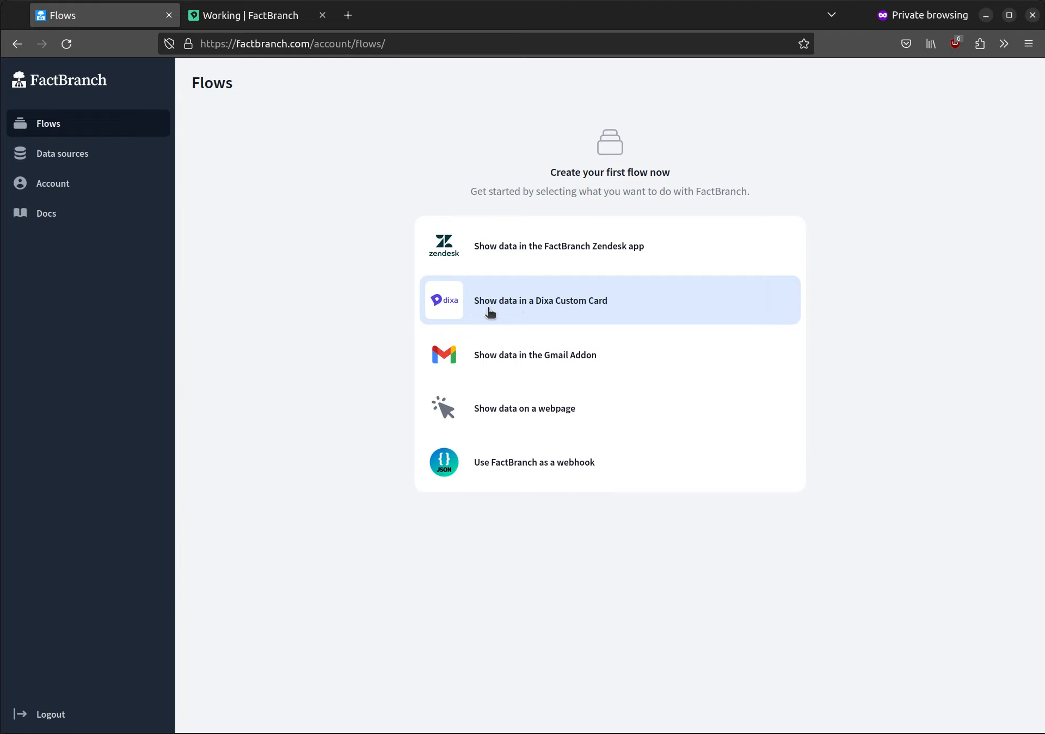
Step: Create a flow that shows data in a Dixa Custom Card and add a PostgreSQL node to it
left_click(561, 312)
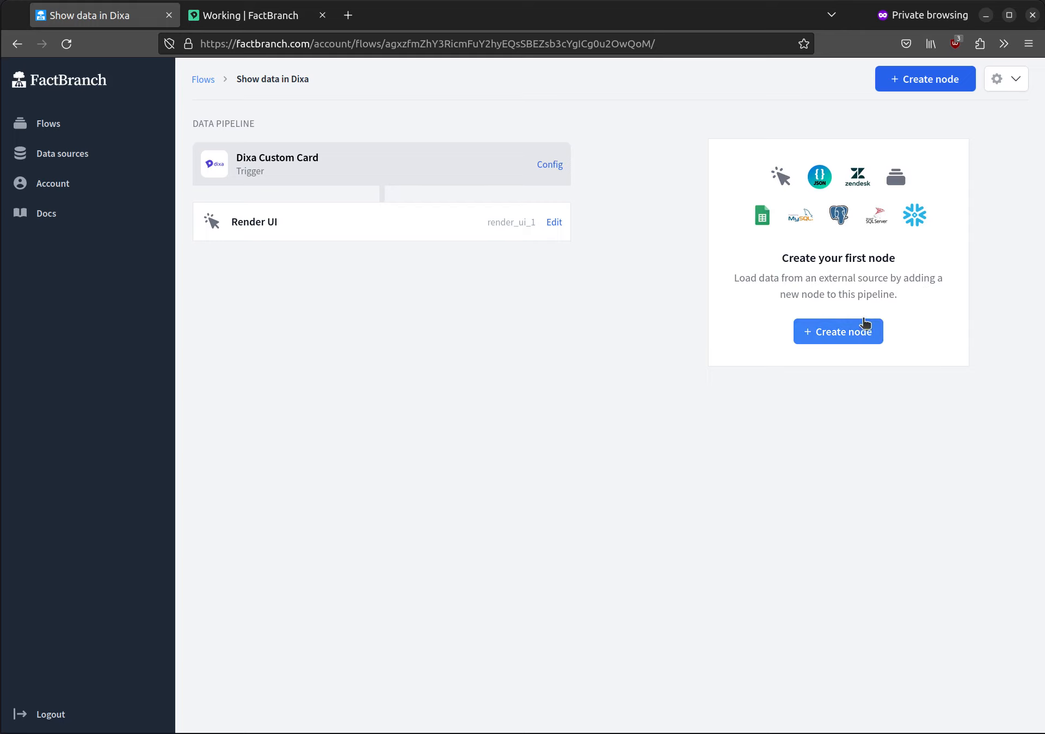
left_click(853, 335)
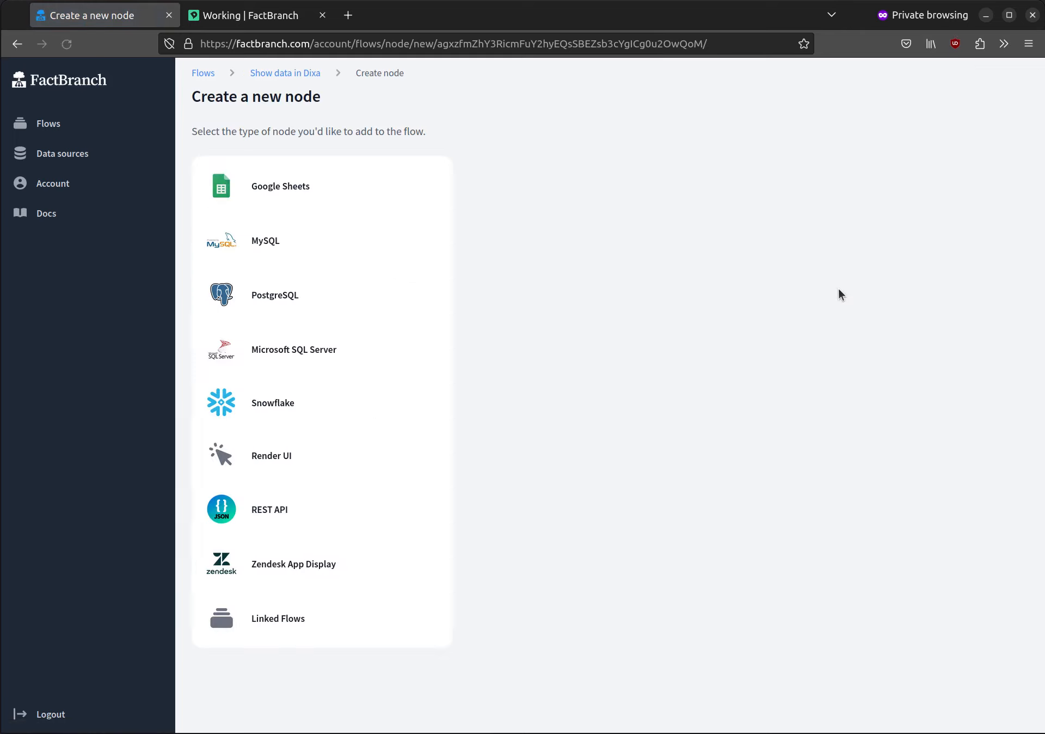
left_click(368, 300)
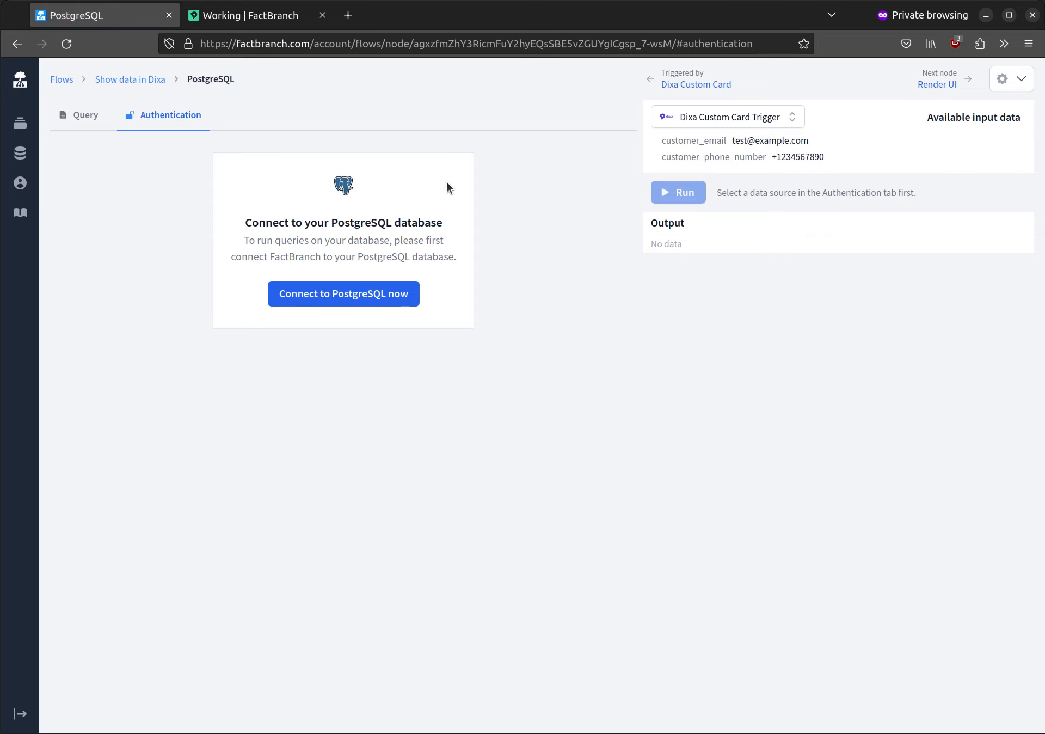
Step: Start the PostgreSQL connection with host address your-postgres-host.local, database name devdb and username testusr
left_click(345, 300)
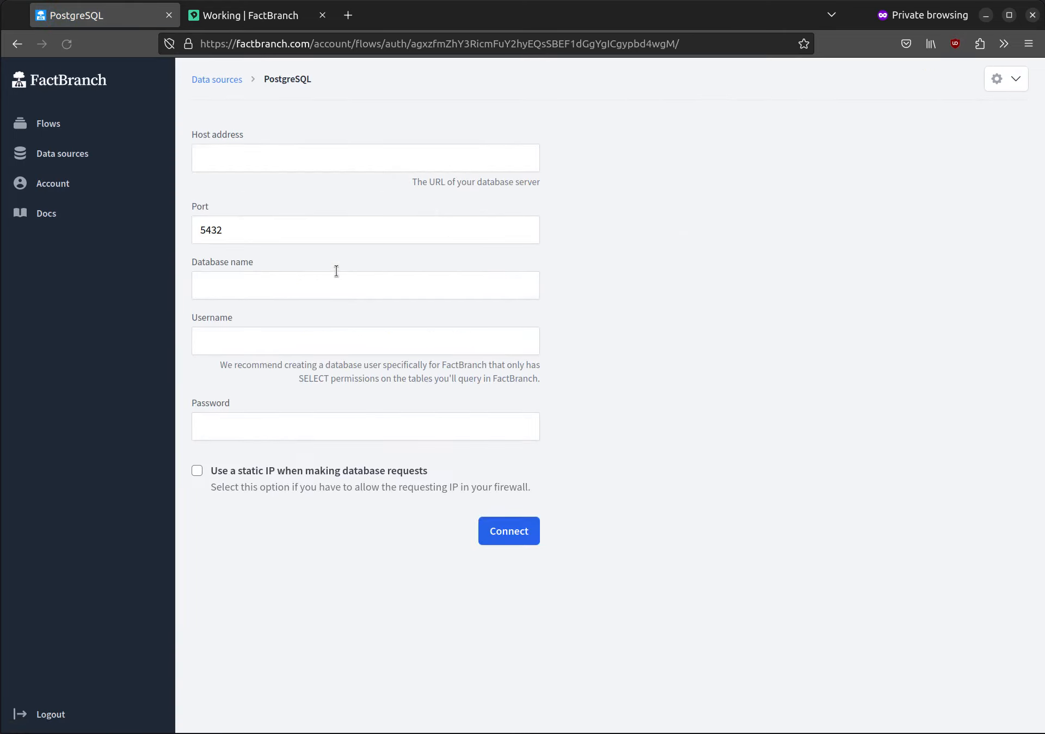
left_click(280, 158)
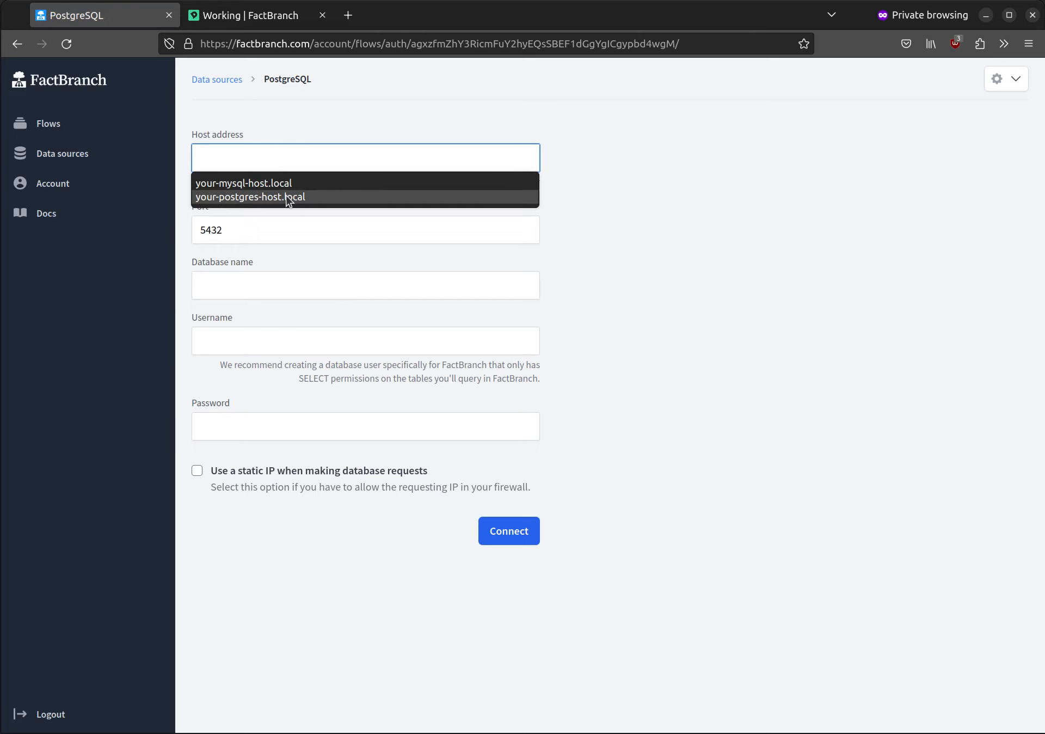
left_click(286, 195)
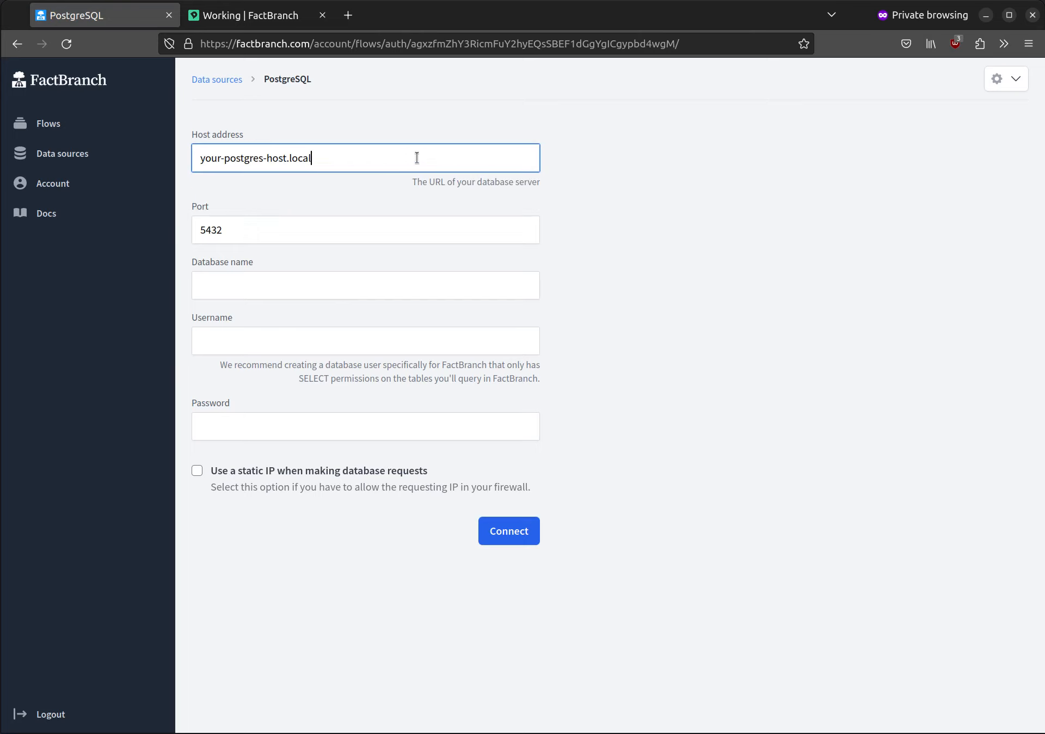
left_click(289, 285)
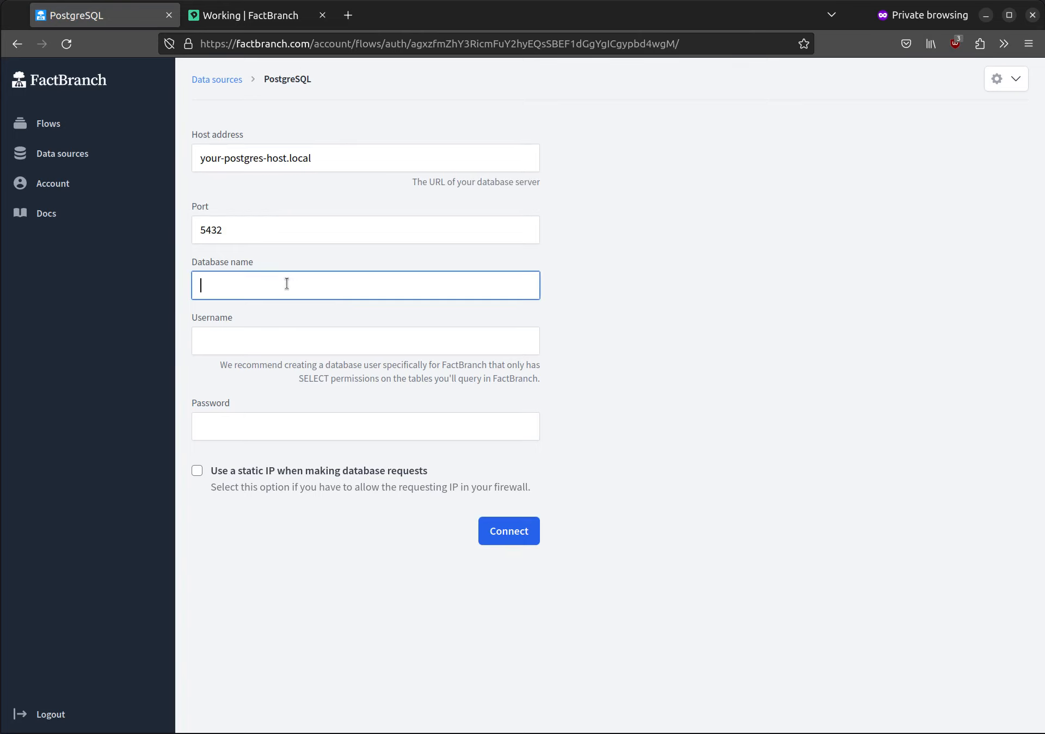
type("devdb")
key("Tab")
type("testusr")
Step: Enter the database password and connect to PostgreSQL, leaving the static IP option off
key("Tab")
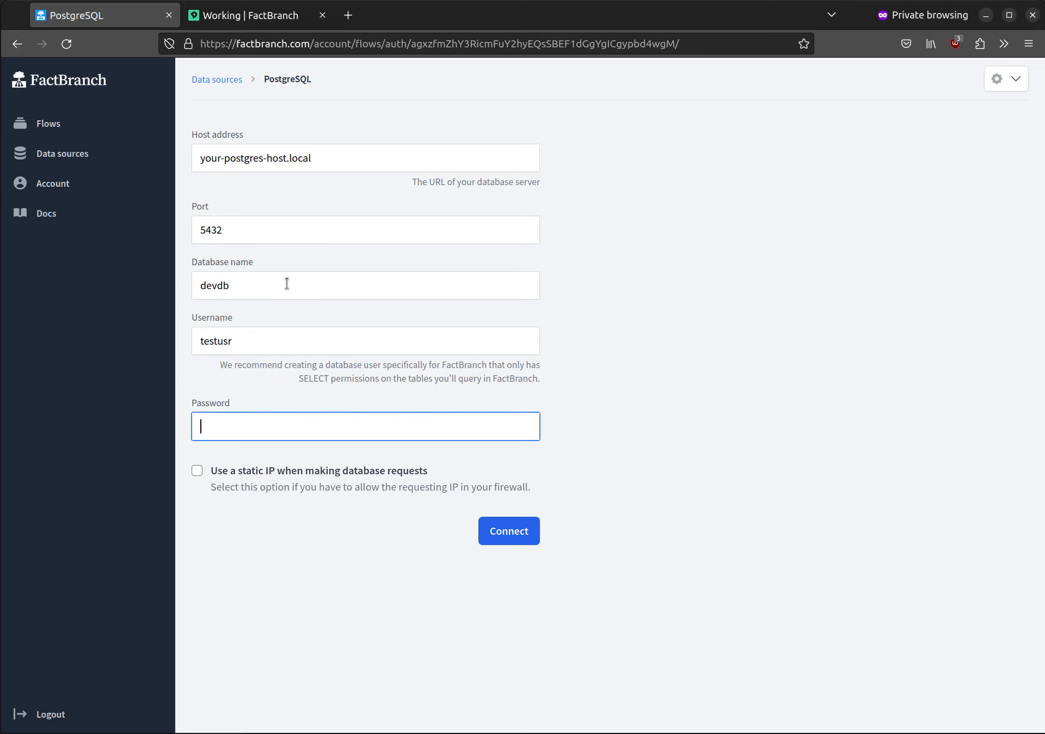
type("********")
left_click(273, 474)
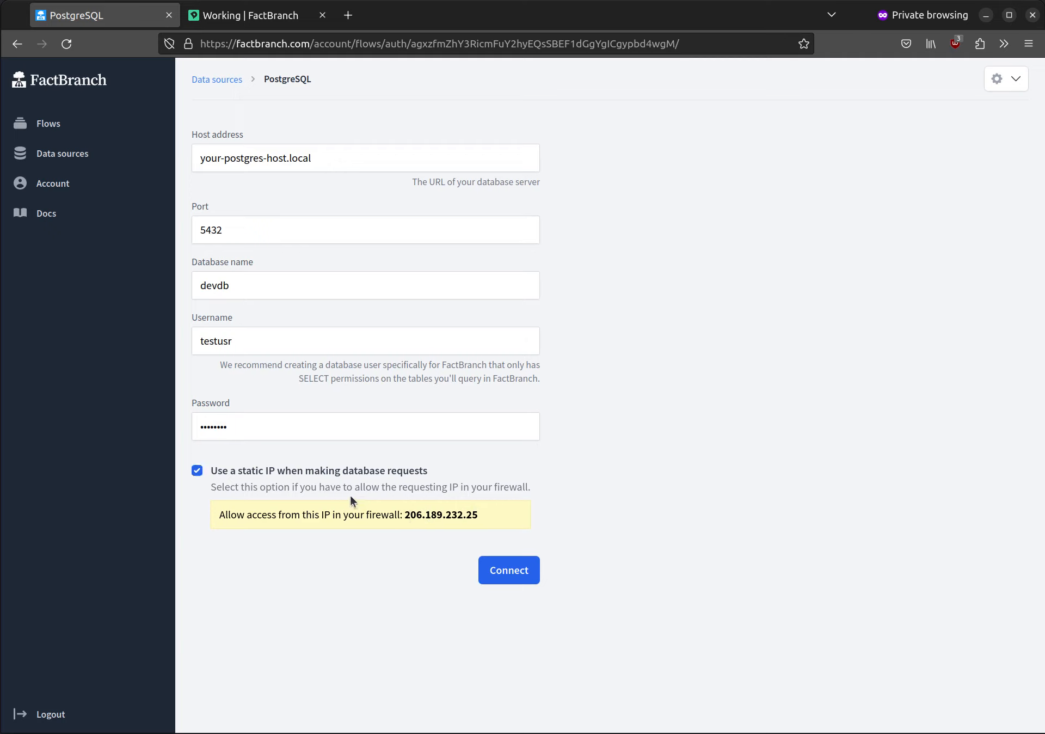
left_click(330, 471)
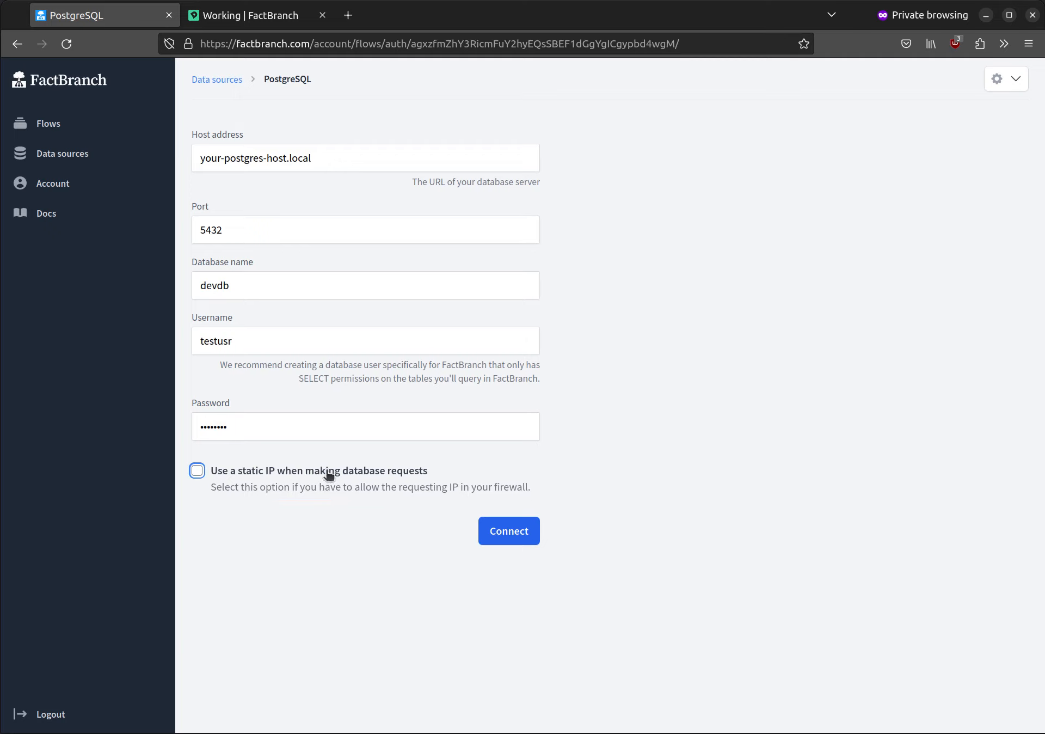
left_click(512, 533)
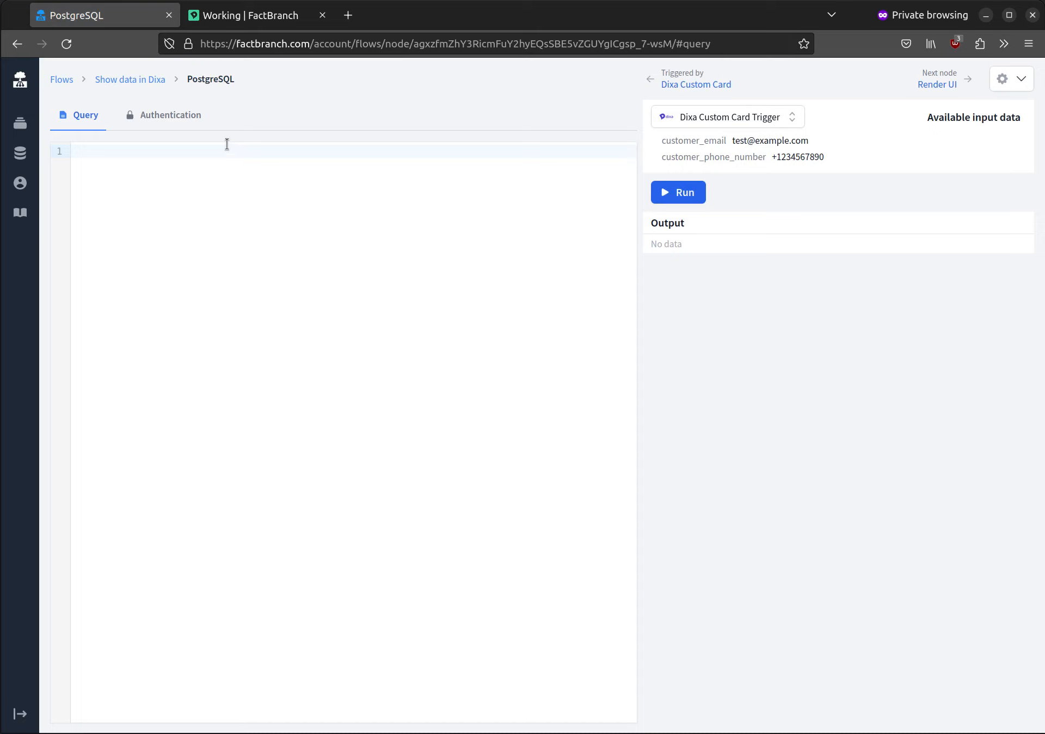
Step: Write the node's query SELECT * FROM customer WHERE email=$trigger.data.customer_email, using the trigger's copied variable, and run it
left_click(155, 117)
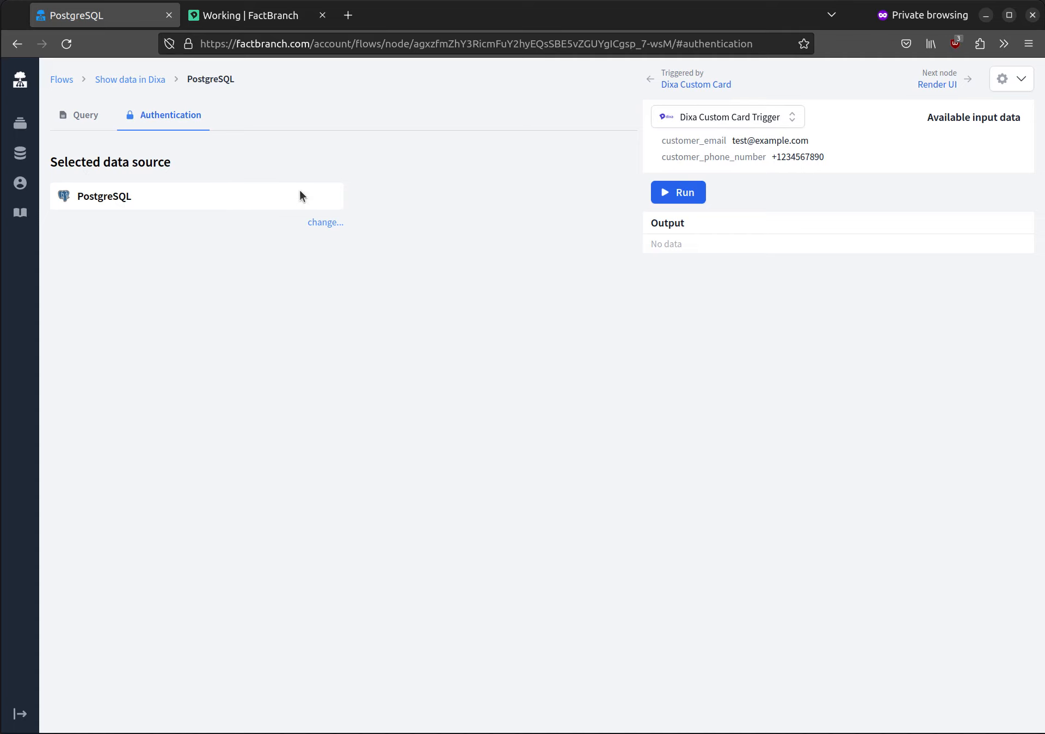
left_click(88, 117)
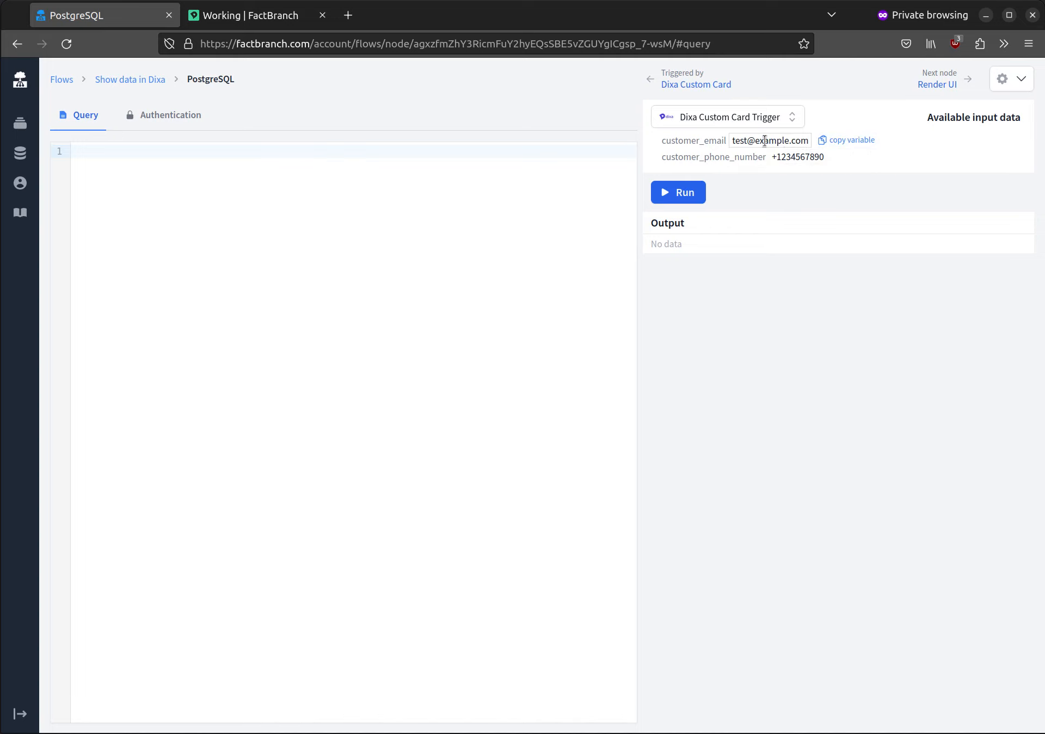
left_click(282, 189)
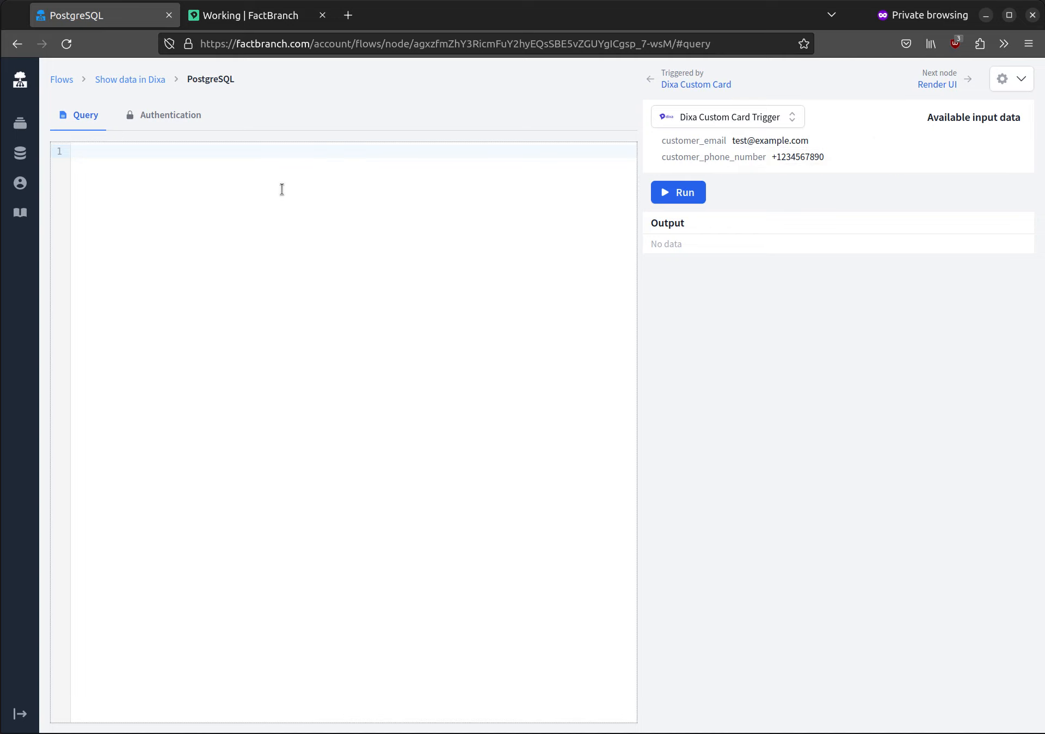
type("SELECT * FROM customer WHERE email=")
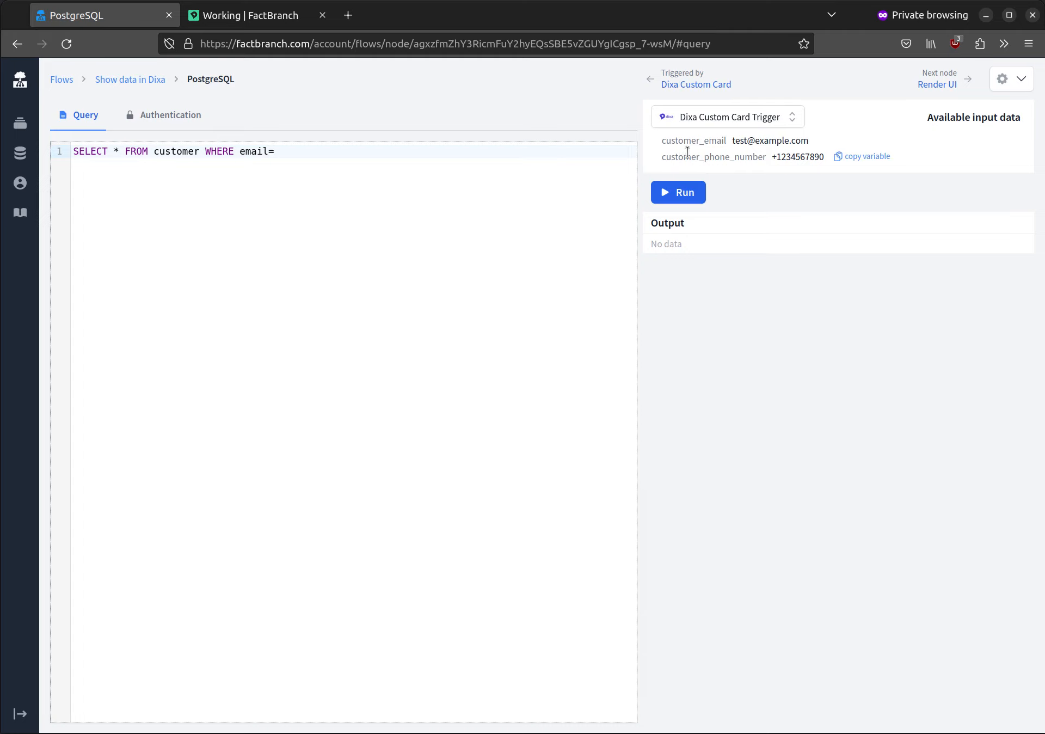
mouse_move(744, 143)
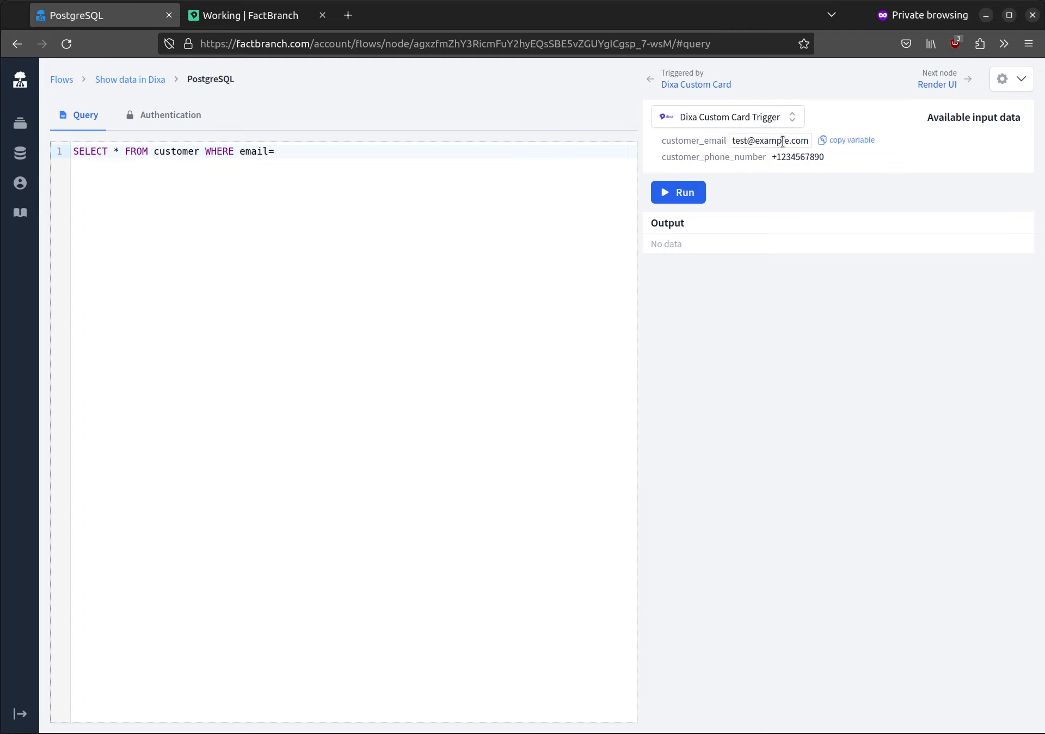
left_click(850, 139)
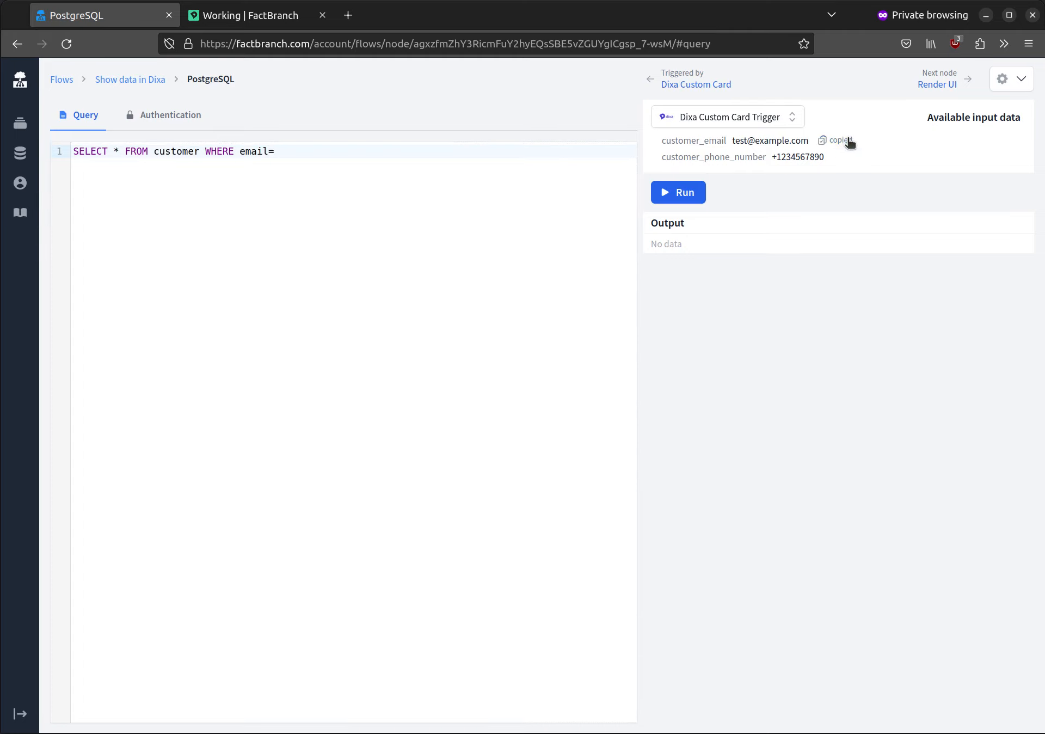
left_click(327, 154)
key("ctrl+v")
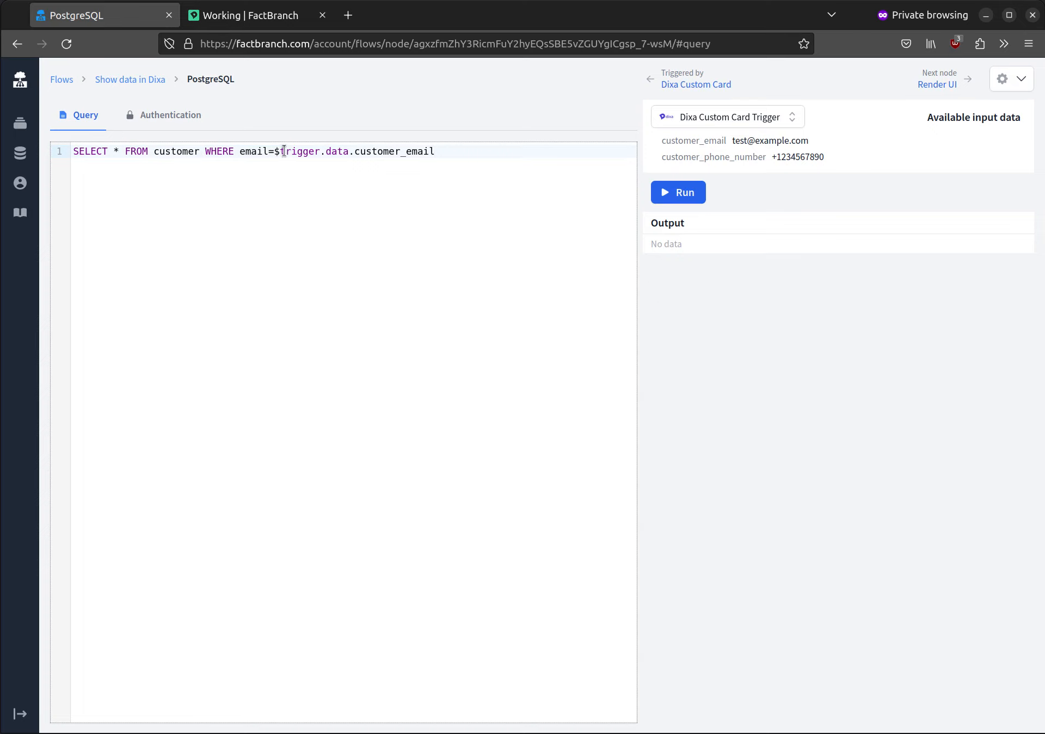
mouse_move(765, 141)
left_click(690, 191)
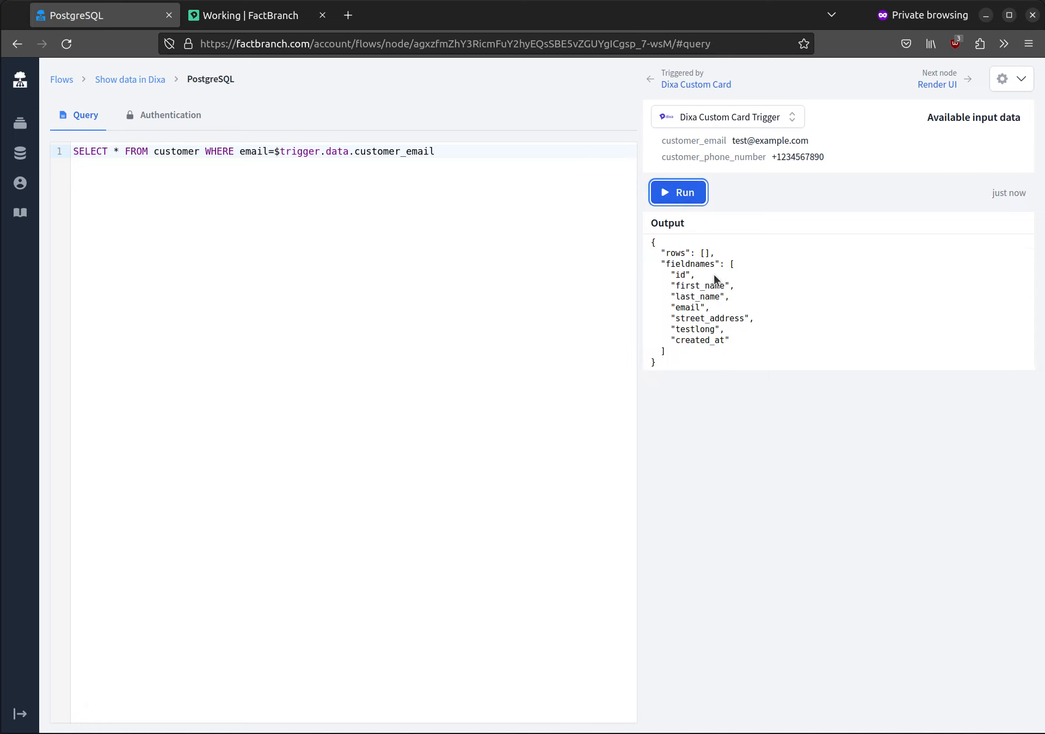
Step: Replace the trigger's test customer_email with an existing customer's e-mail, save it and run the query again
double_click(743, 144)
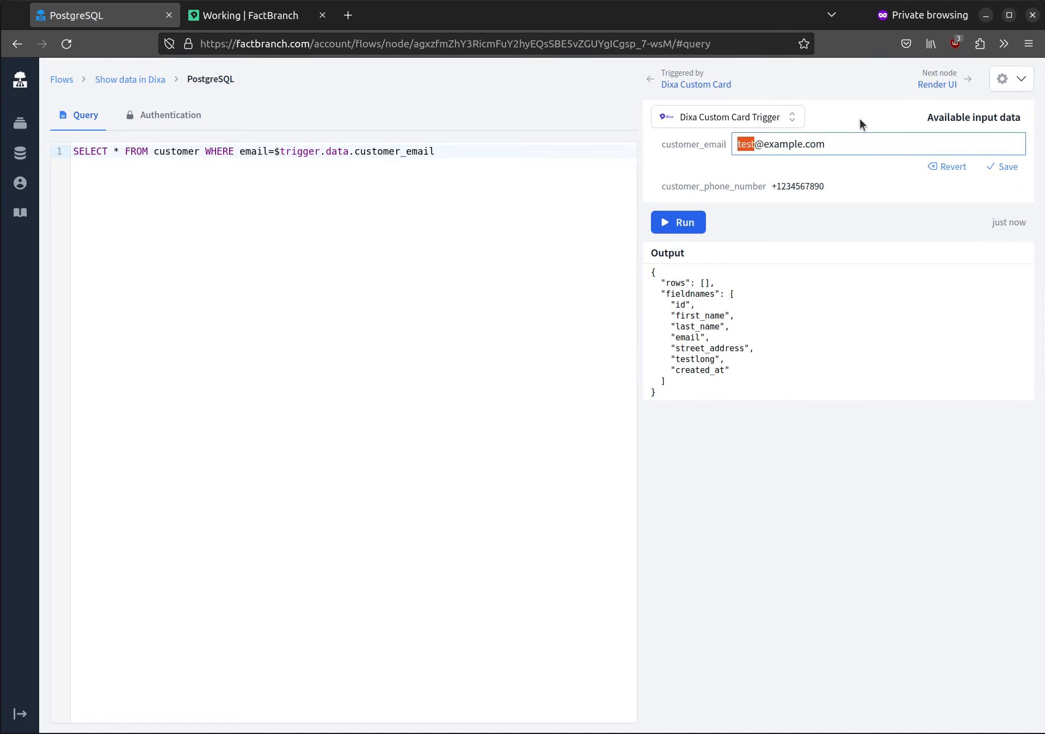
type("alice")
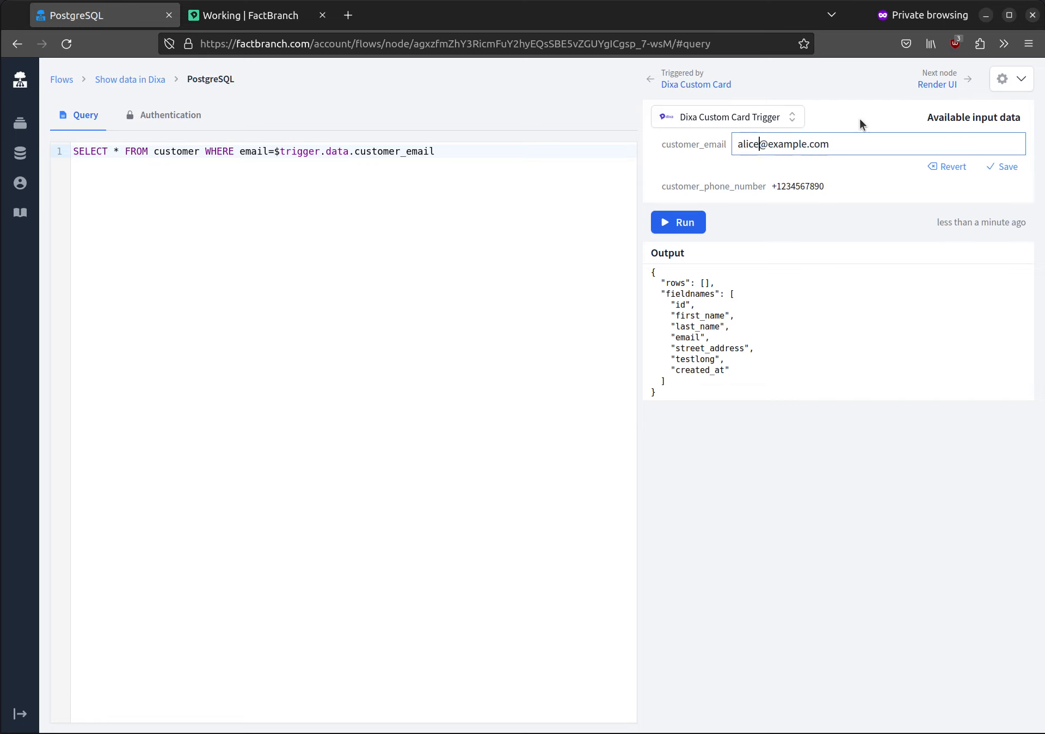
left_click(1005, 166)
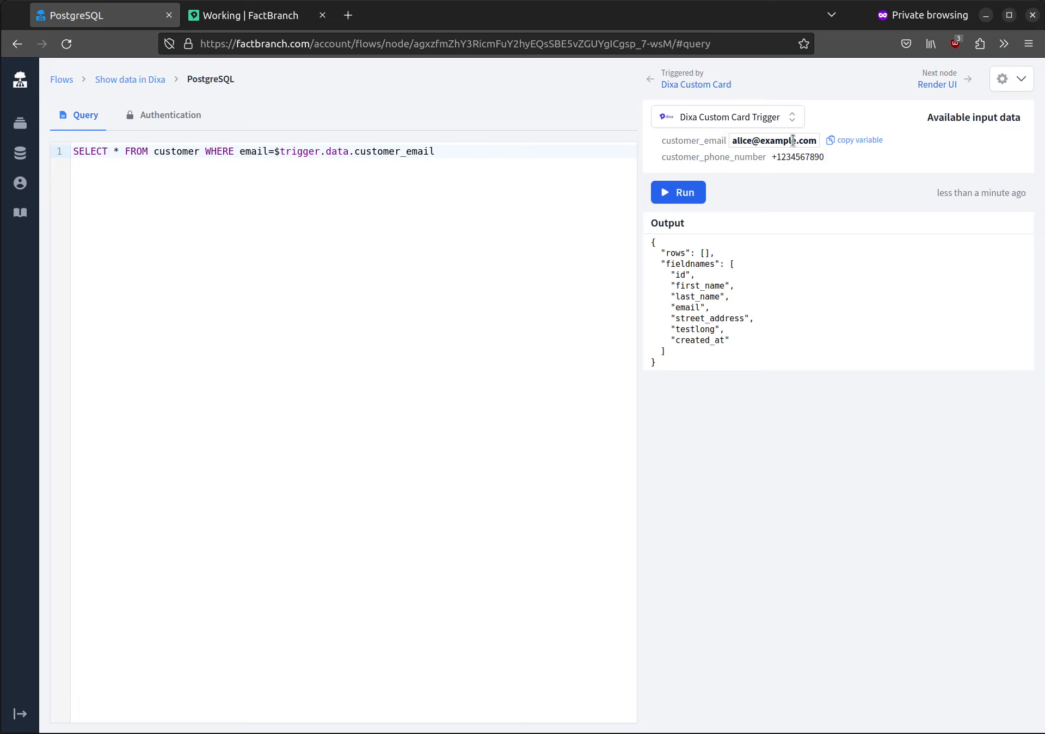
left_click(686, 197)
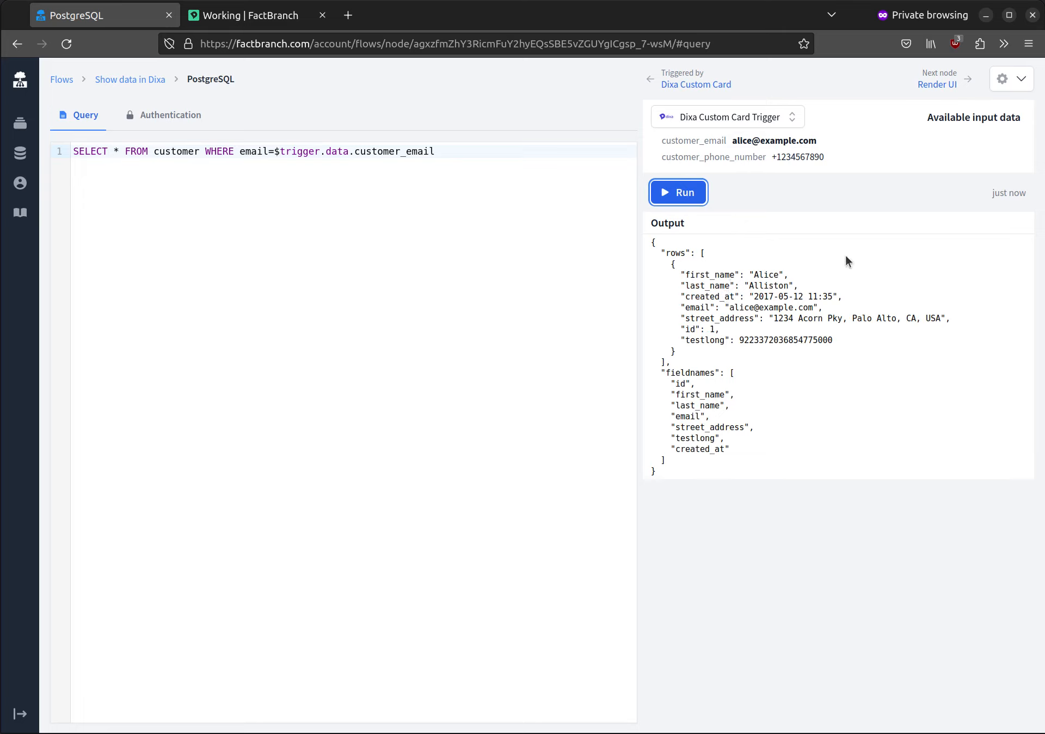
Step: Generate a UI template in the flow's Render UI node and shorten the "Street address" label to "Address"
left_click(131, 81)
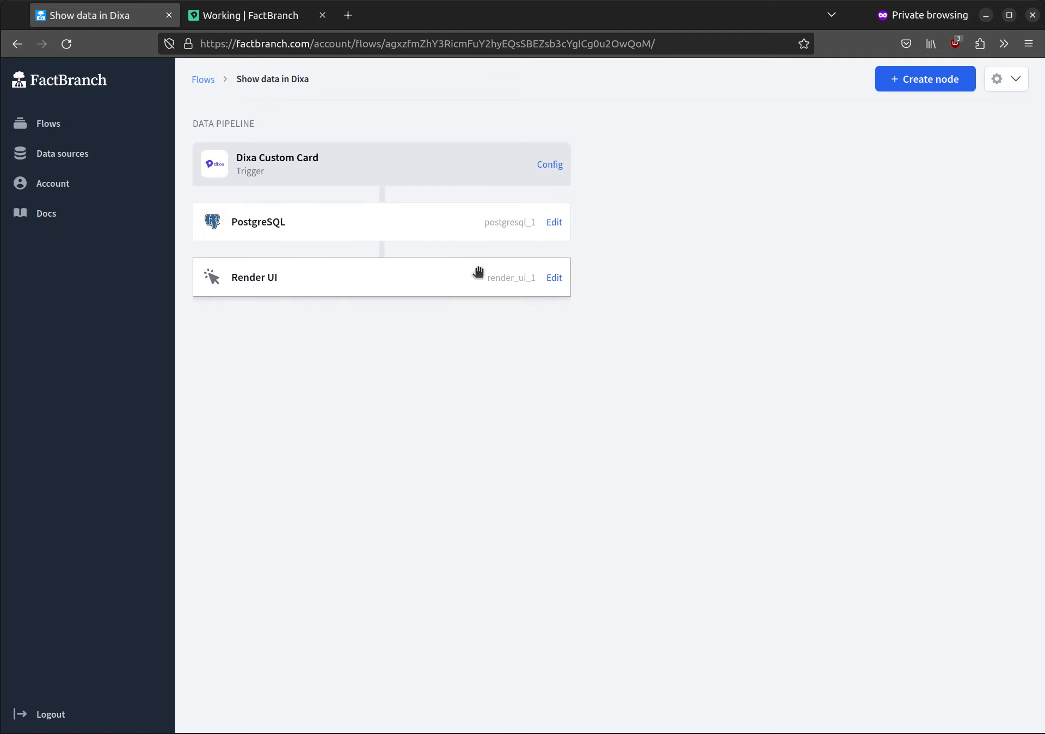
left_click(554, 279)
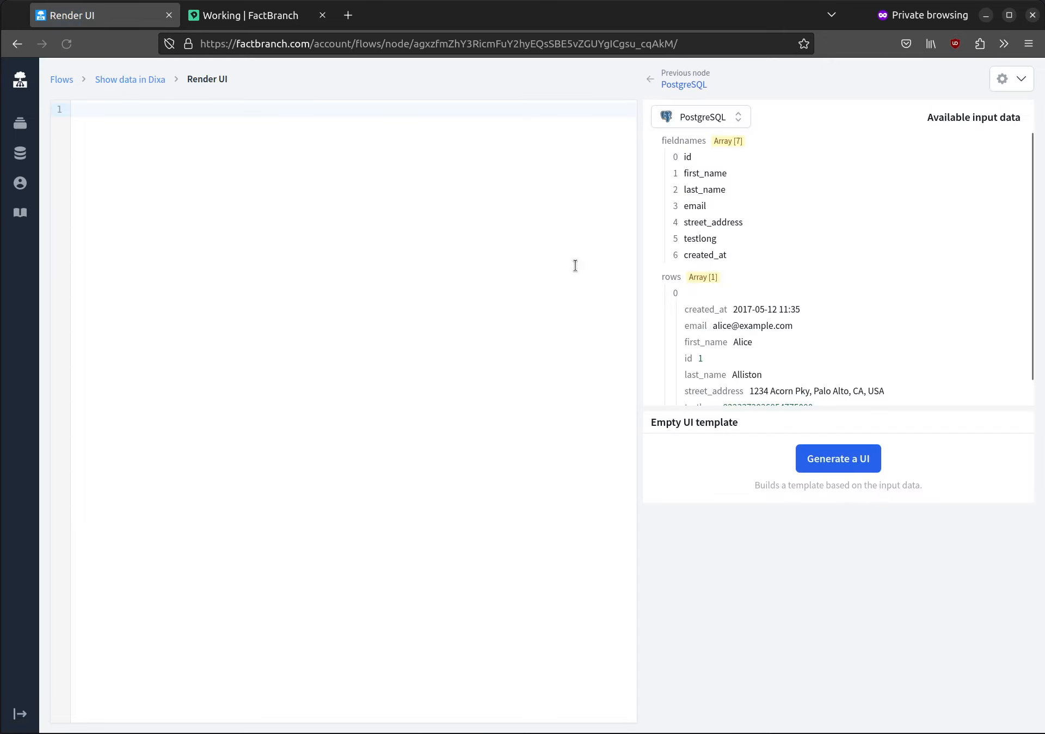
scroll(845, 255, "down", 1)
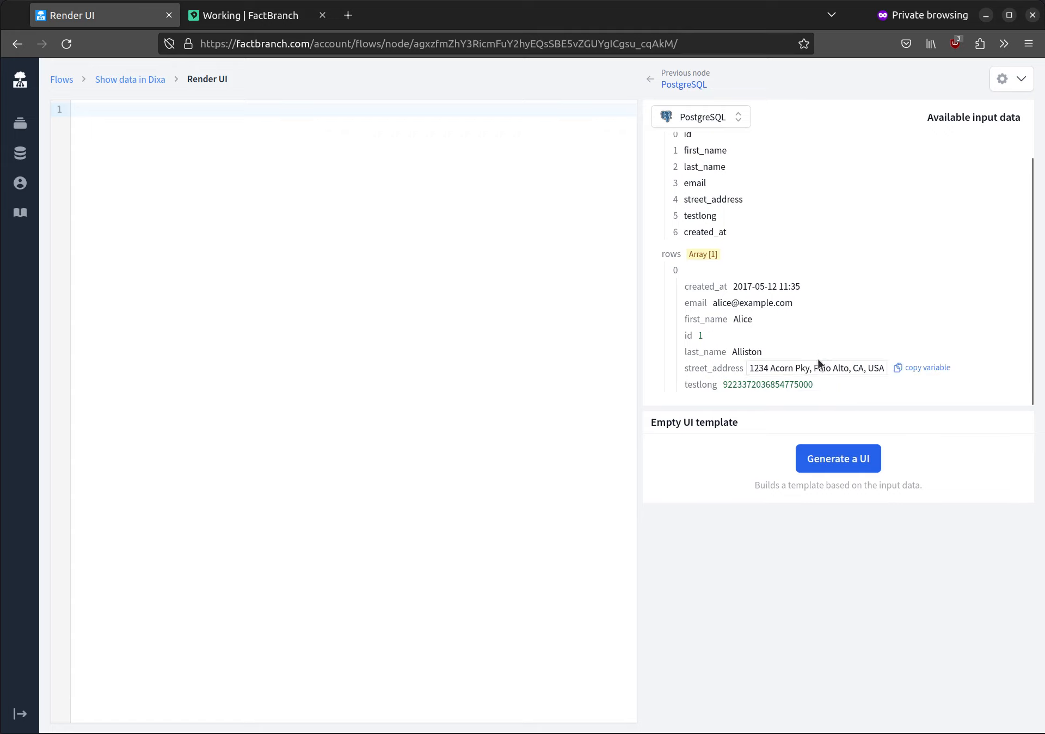
scroll(896, 253, "up", 1)
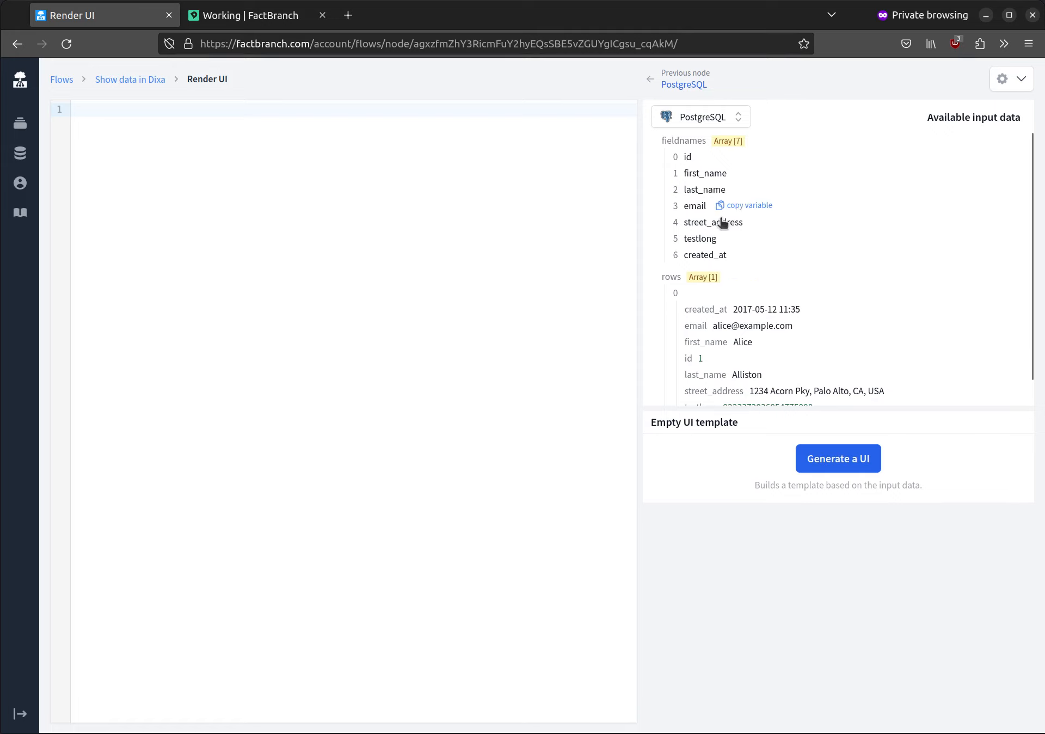
left_click(843, 460)
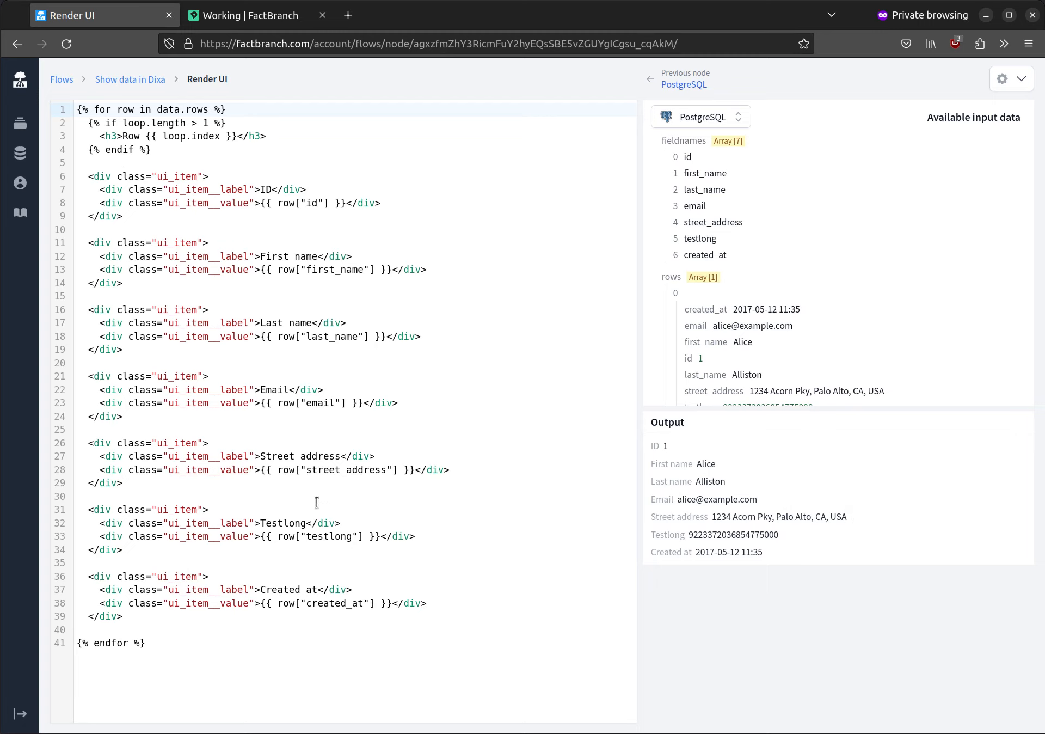
double_click(276, 455)
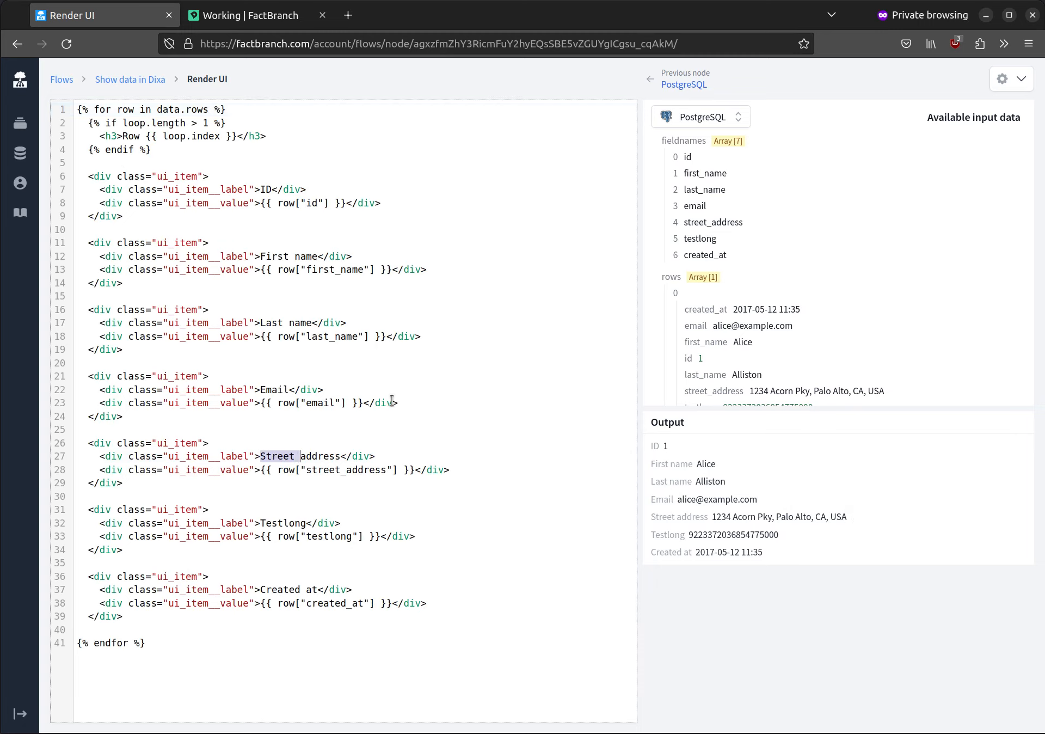
type("A")
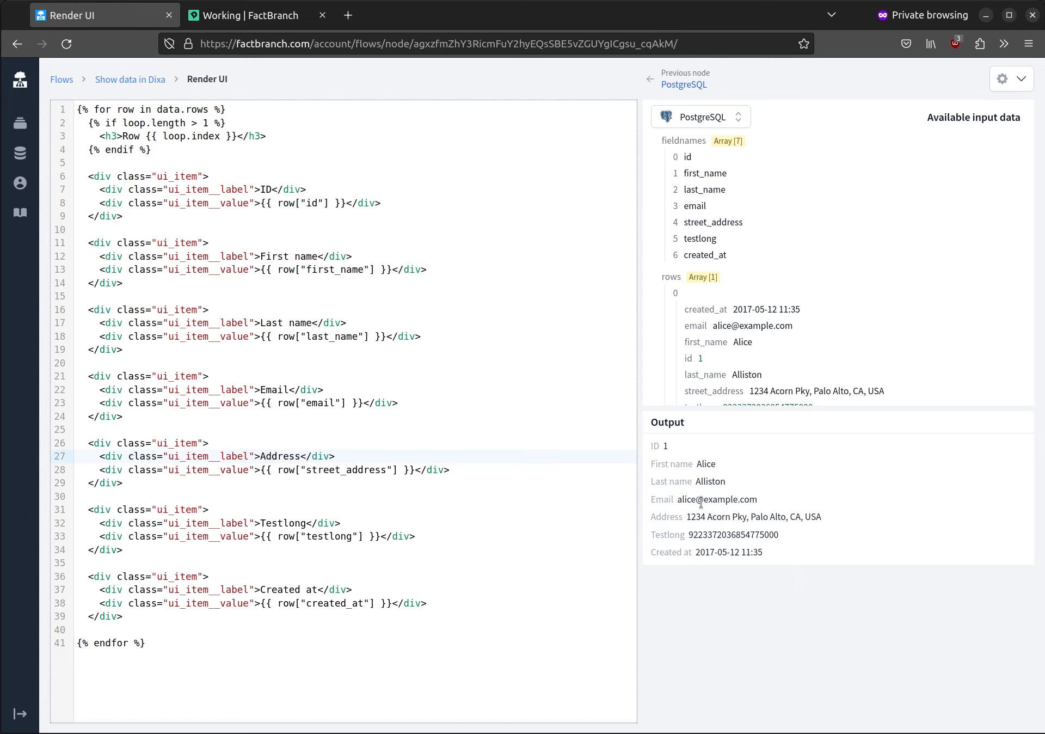
Step: View the Dixa Custom Card trigger's setup instructions from the flow overview, and switch to the open Dixa conversation page
left_click(146, 79)
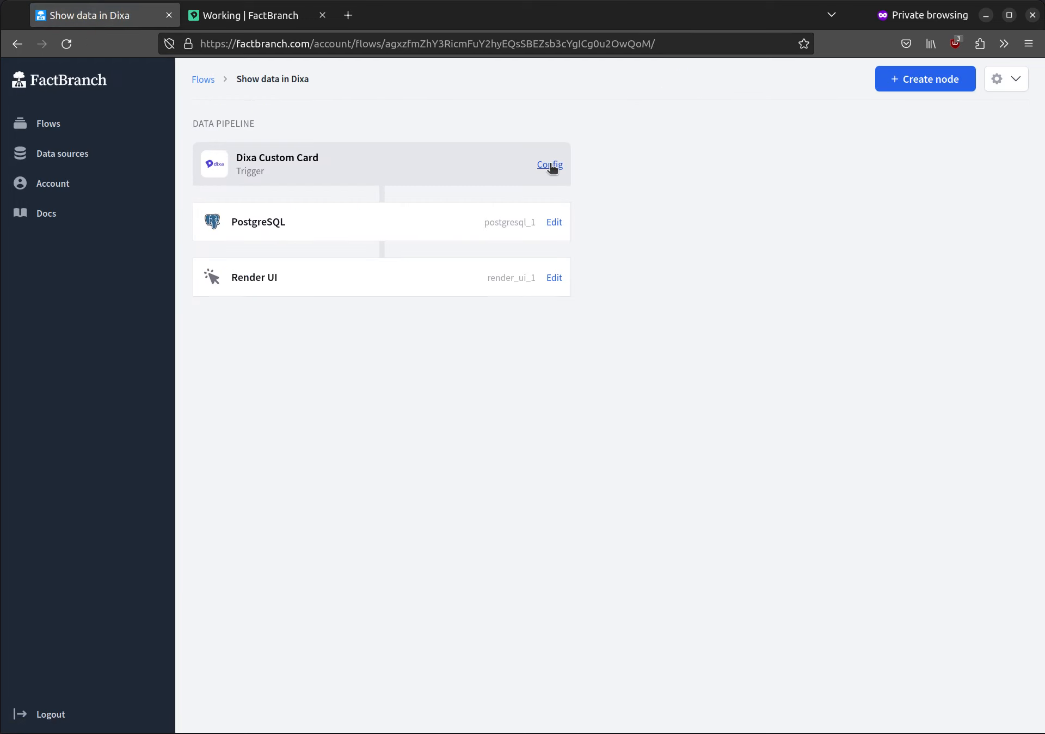
left_click(552, 165)
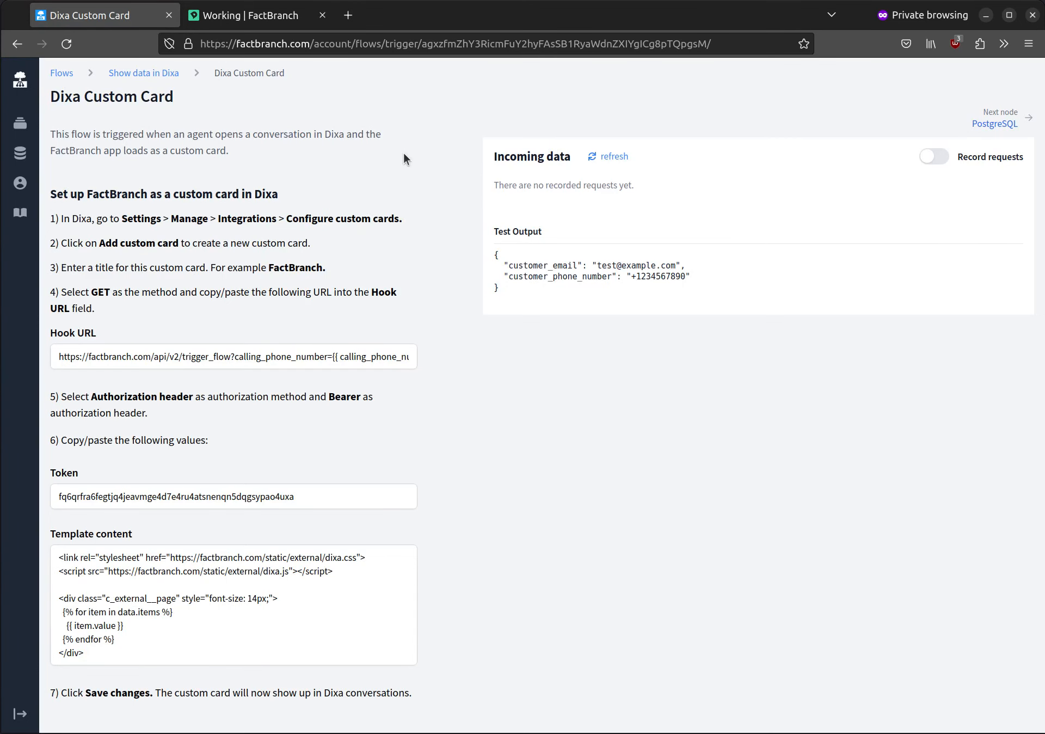
left_click(149, 73)
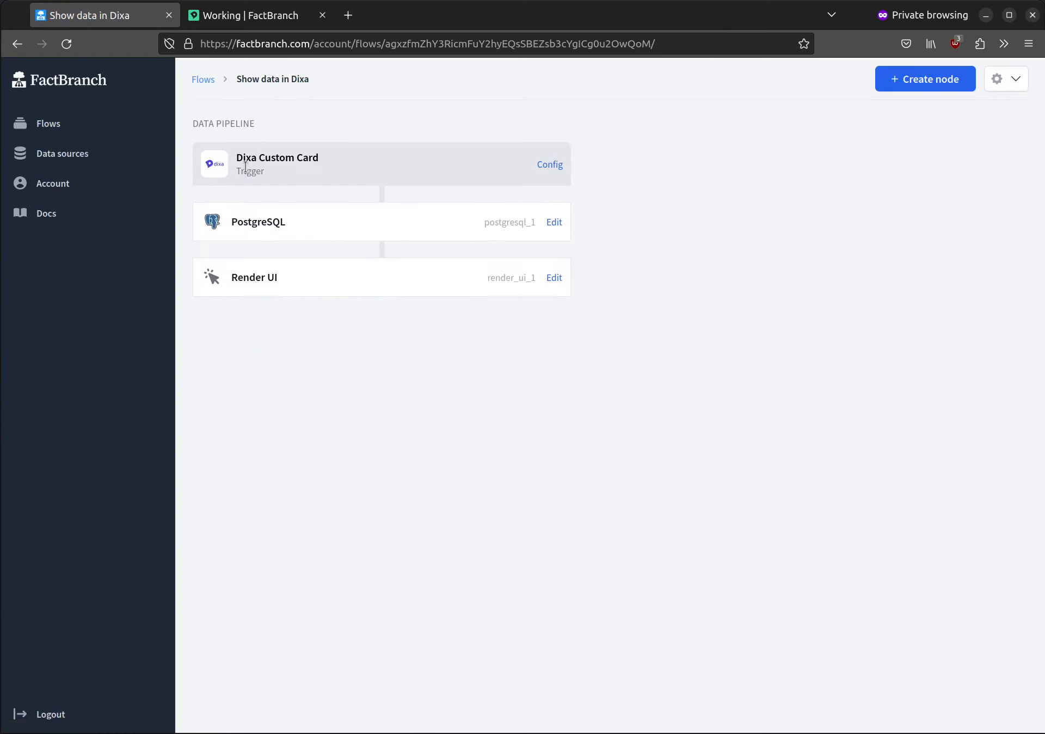
left_click(550, 164)
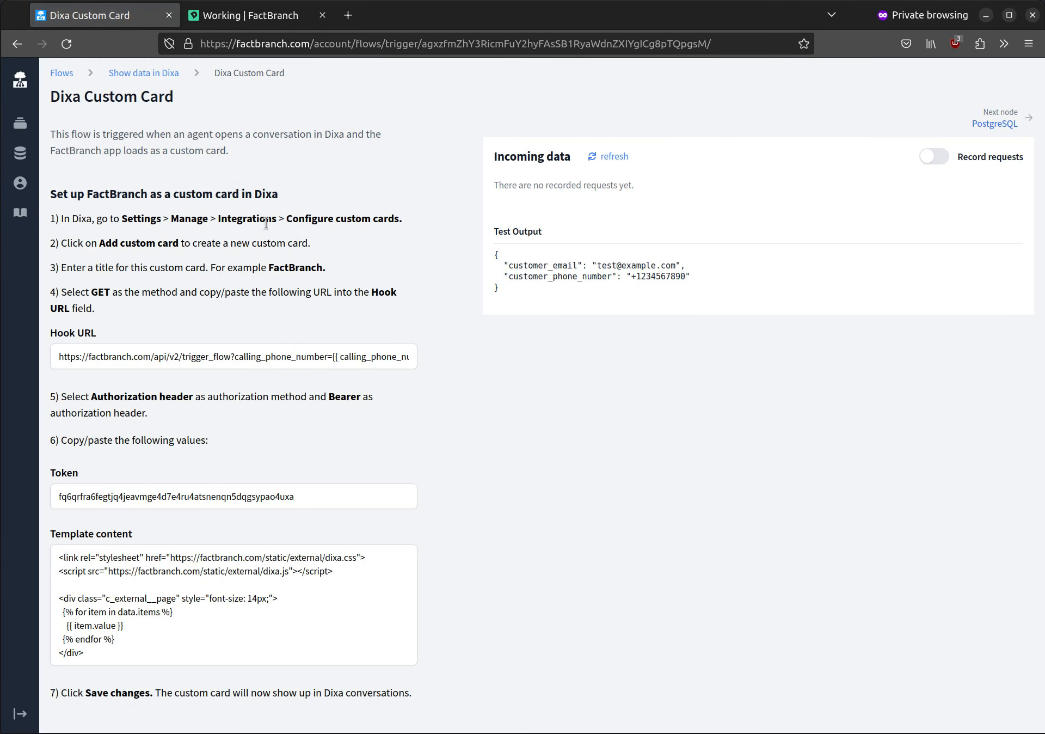
left_click(251, 17)
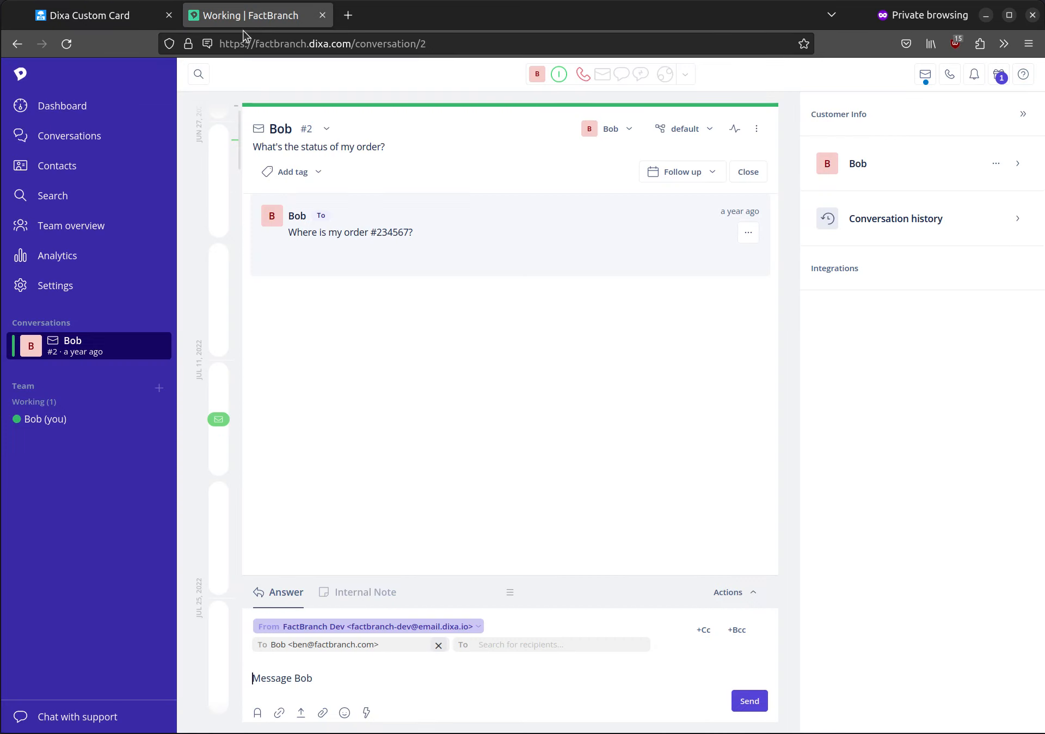
Step: Start a new custom card integration in the Dixa settings and title it FactBranch
left_click(75, 285)
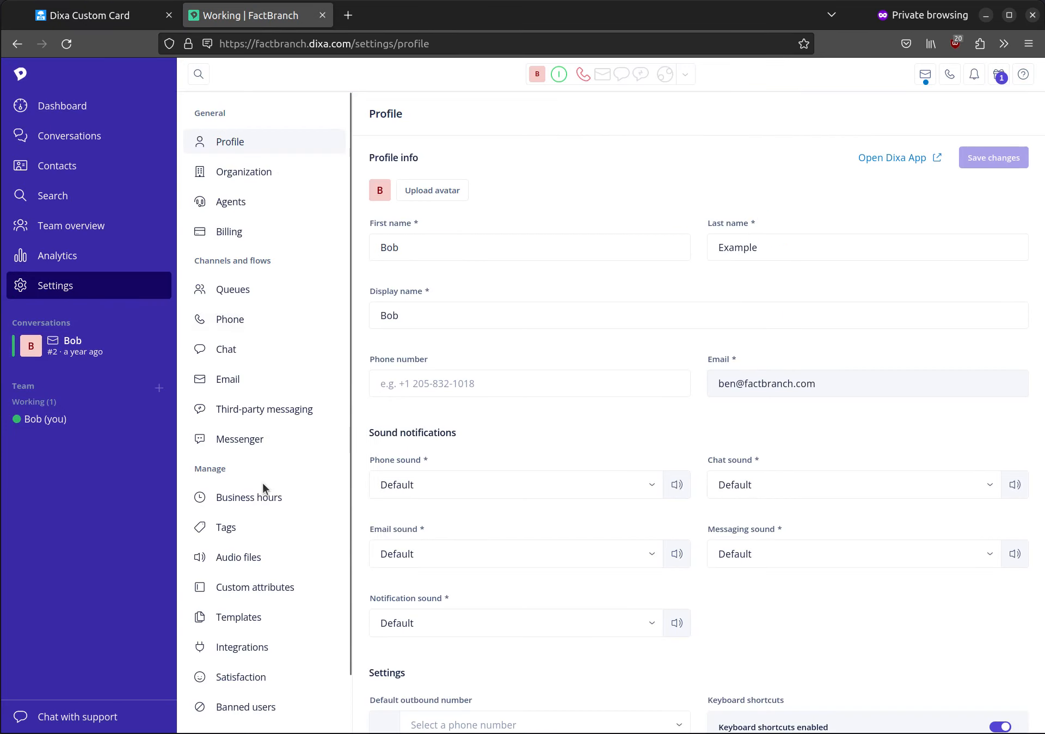
left_click(251, 648)
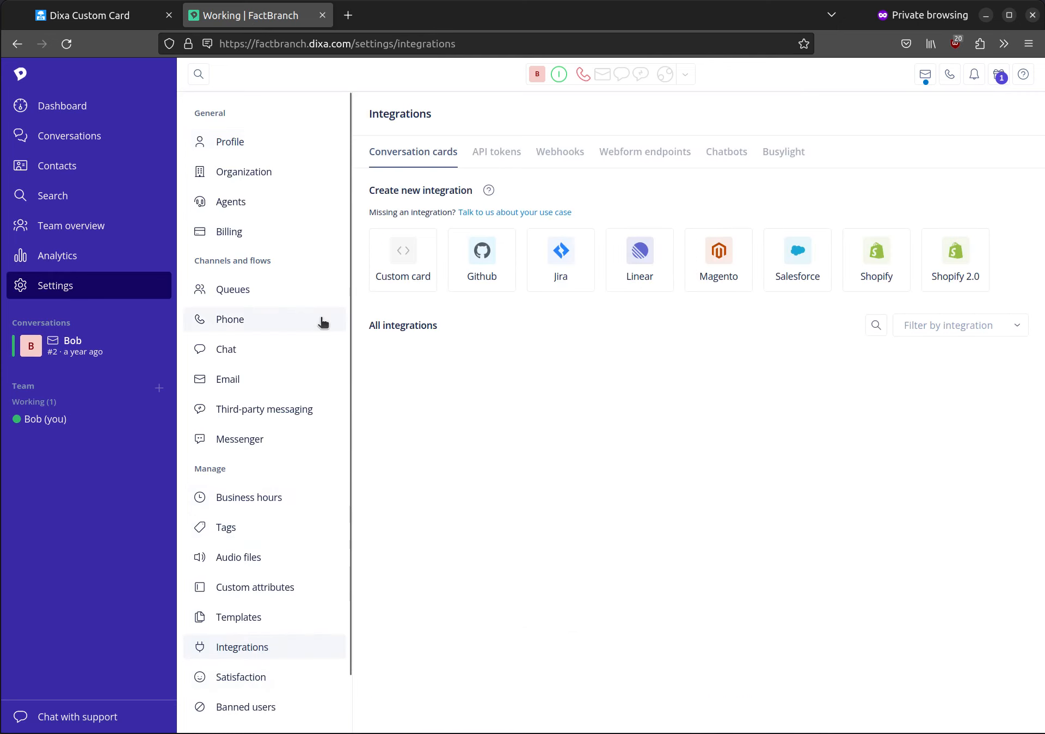
left_click(409, 259)
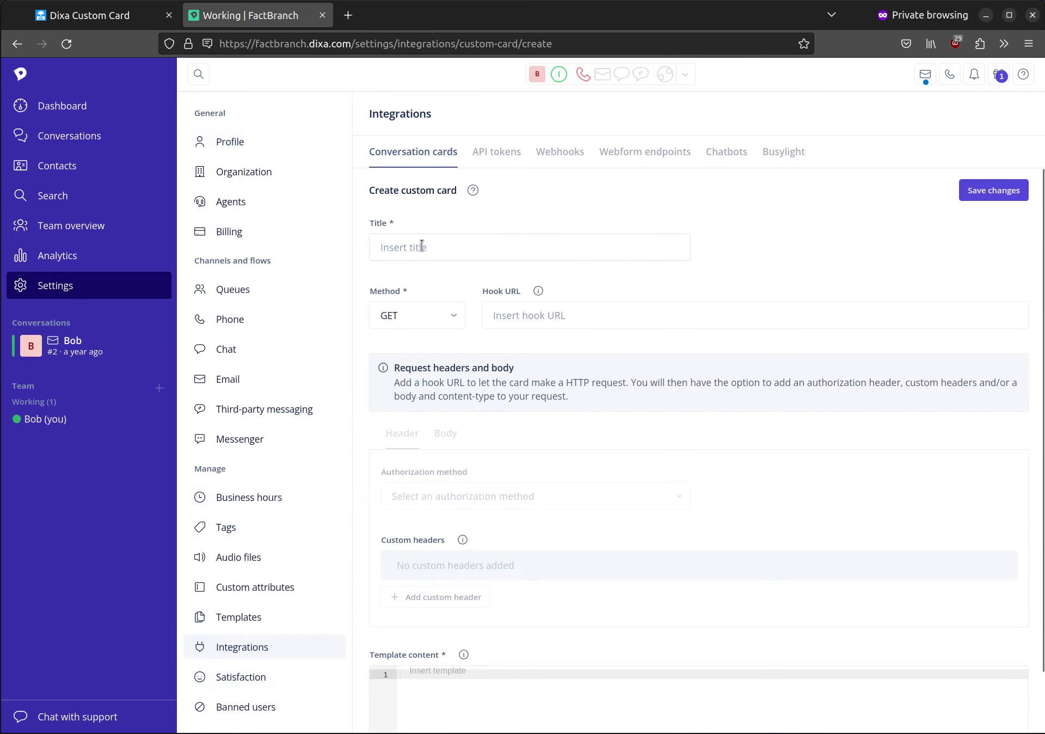
left_click(424, 245)
type("Fact")
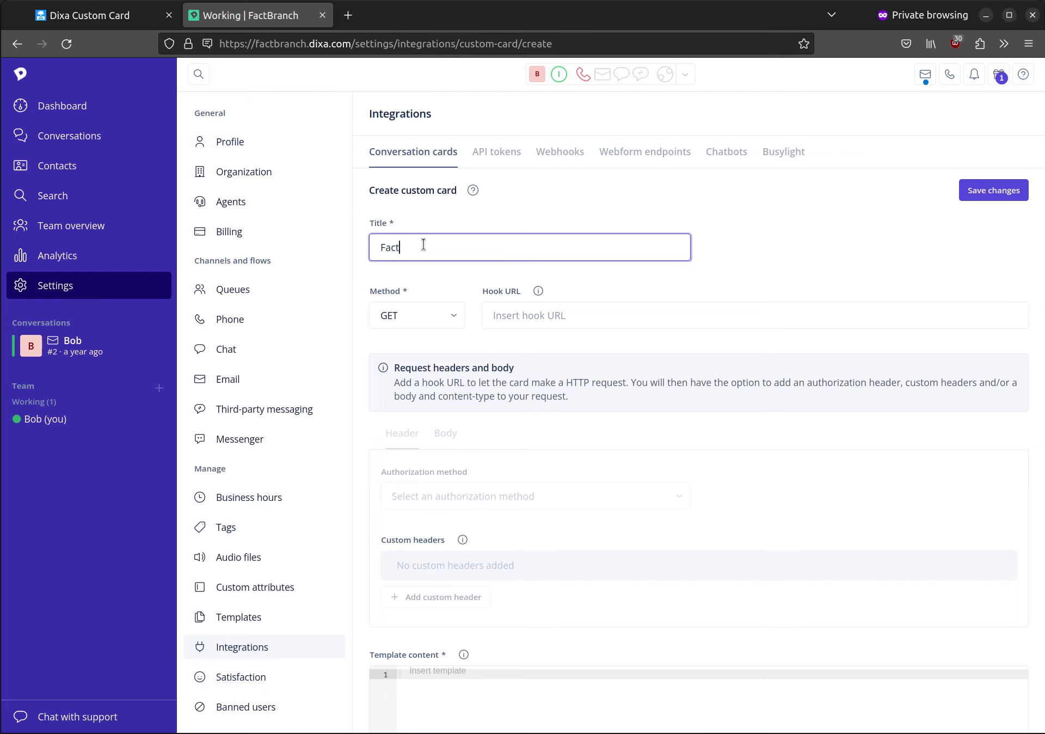
type("Branch")
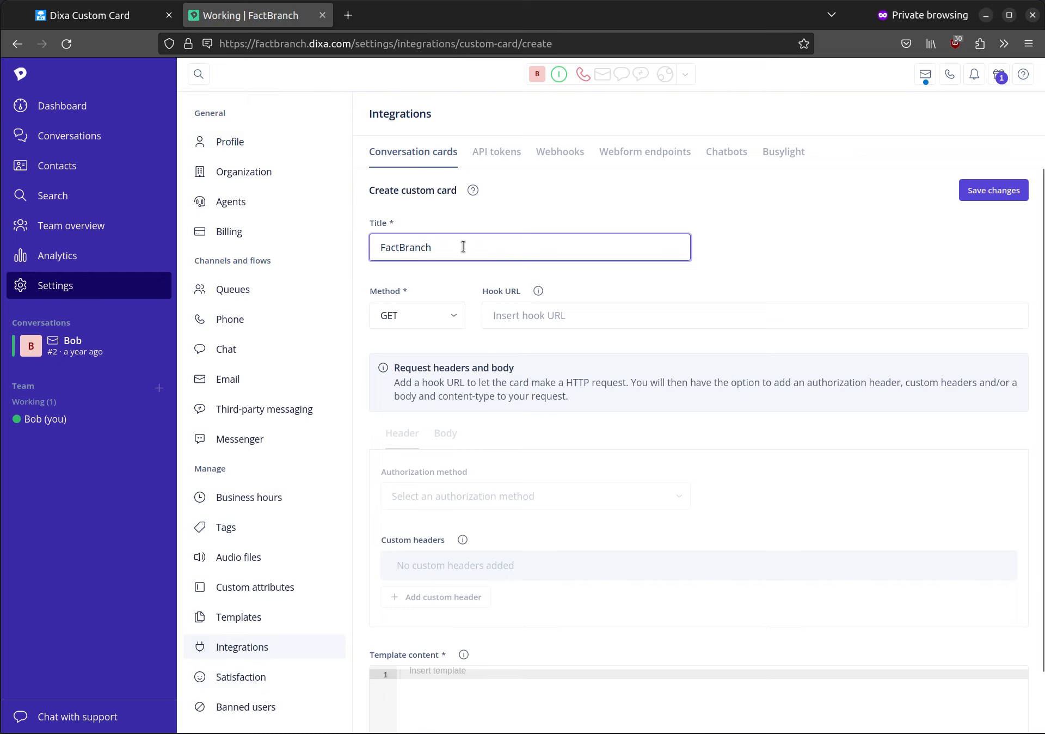
Step: Copy the Hook URL from the FactBranch trigger's setup instructions into the Dixa custom card's Hook URL
left_click(103, 19)
left_click(142, 362)
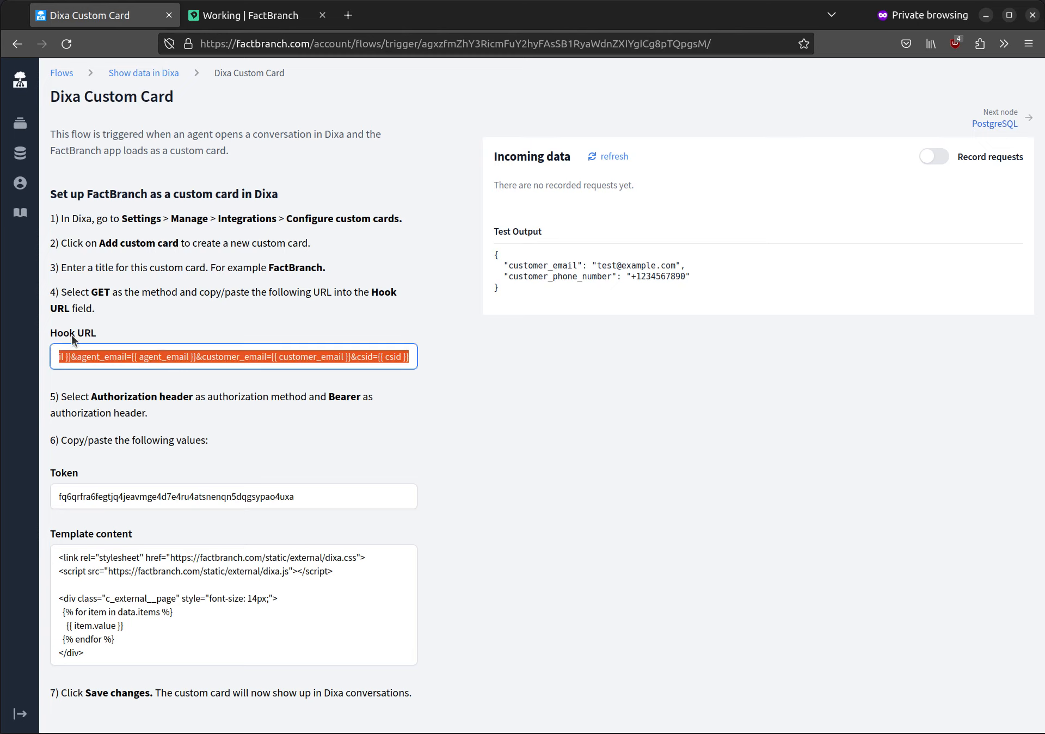
left_click(229, 35)
left_click(236, 22)
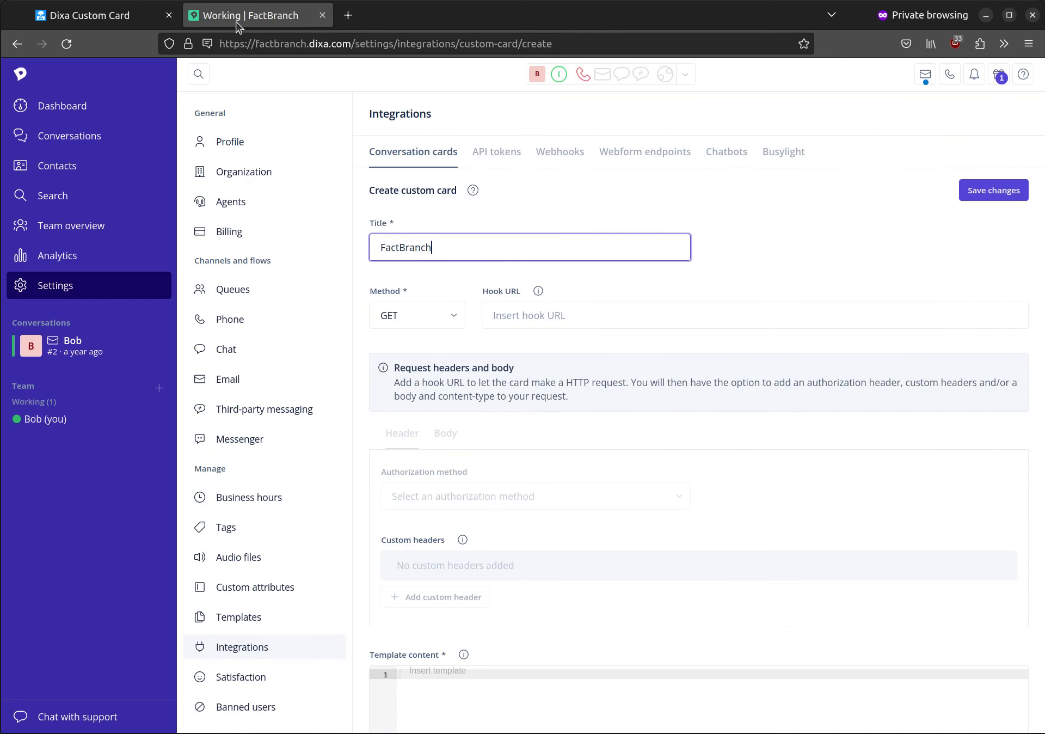
left_click(534, 321)
key("ctrl+v")
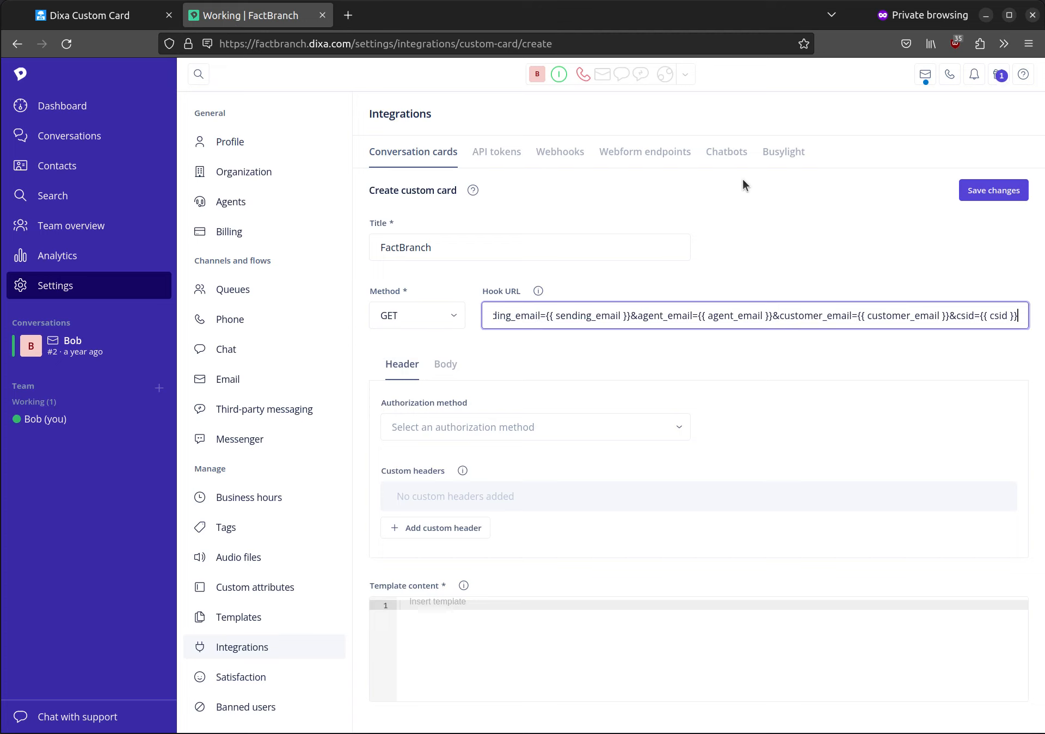
Step: Set the card's authorization method to Authorization header and the authorization header to Bearer
left_click(678, 427)
left_click(481, 371)
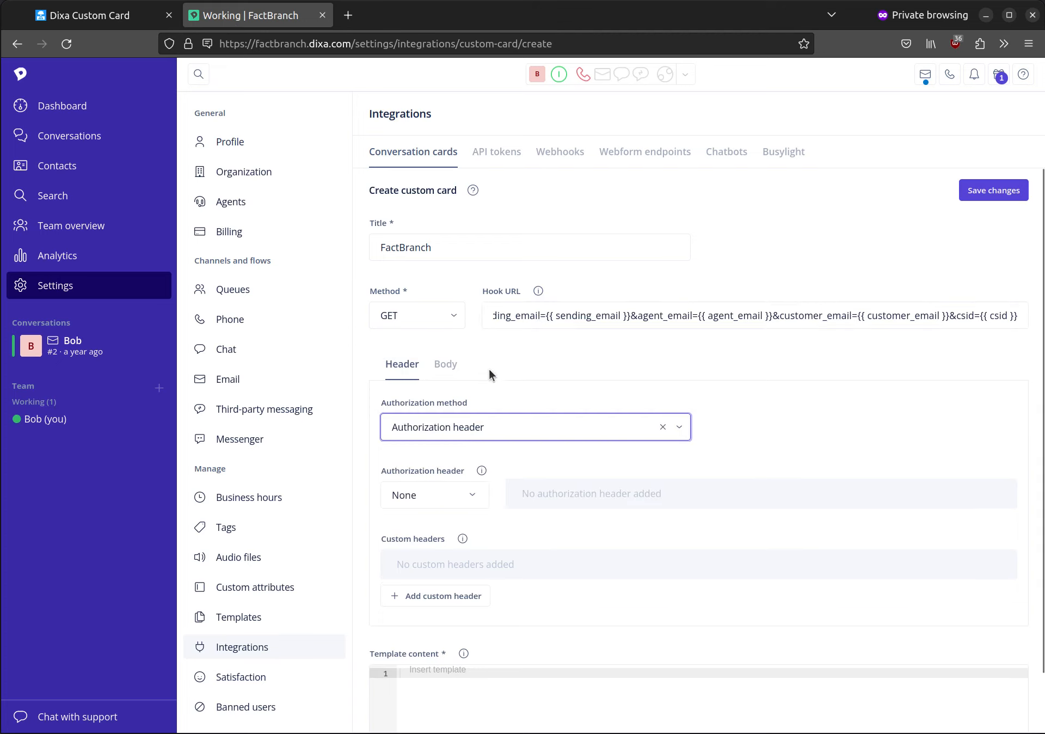
left_click(468, 494)
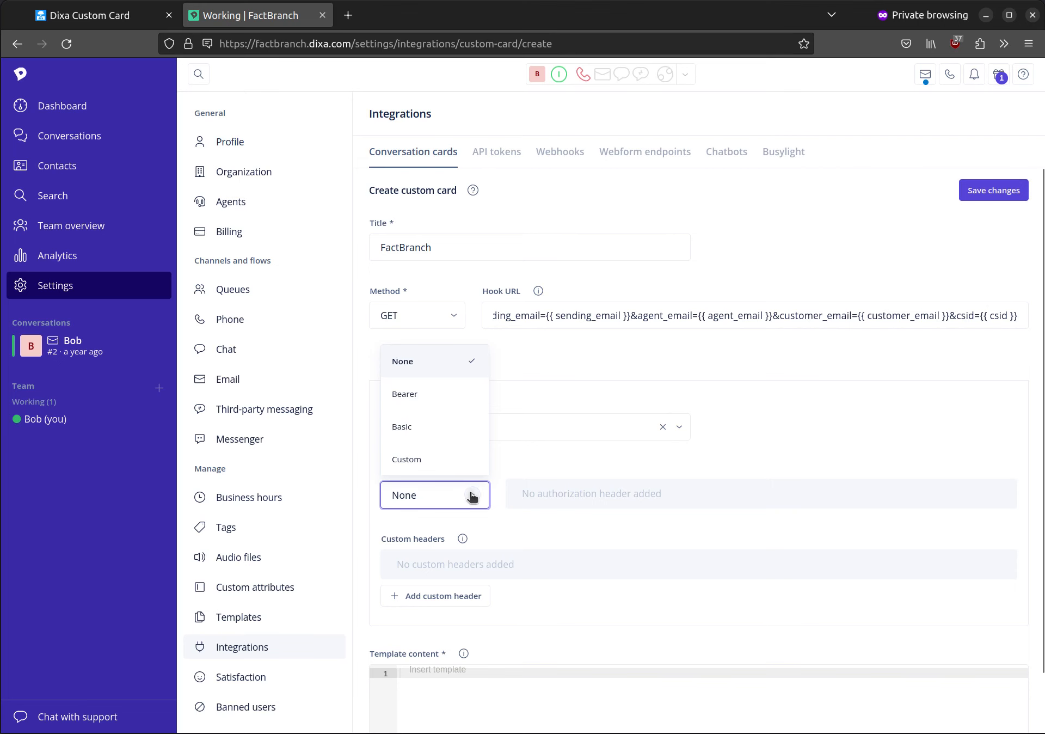
left_click(436, 403)
Step: Copy the access token from the FactBranch setup instructions into the Dixa custom card's Bearer token field
left_click(90, 21)
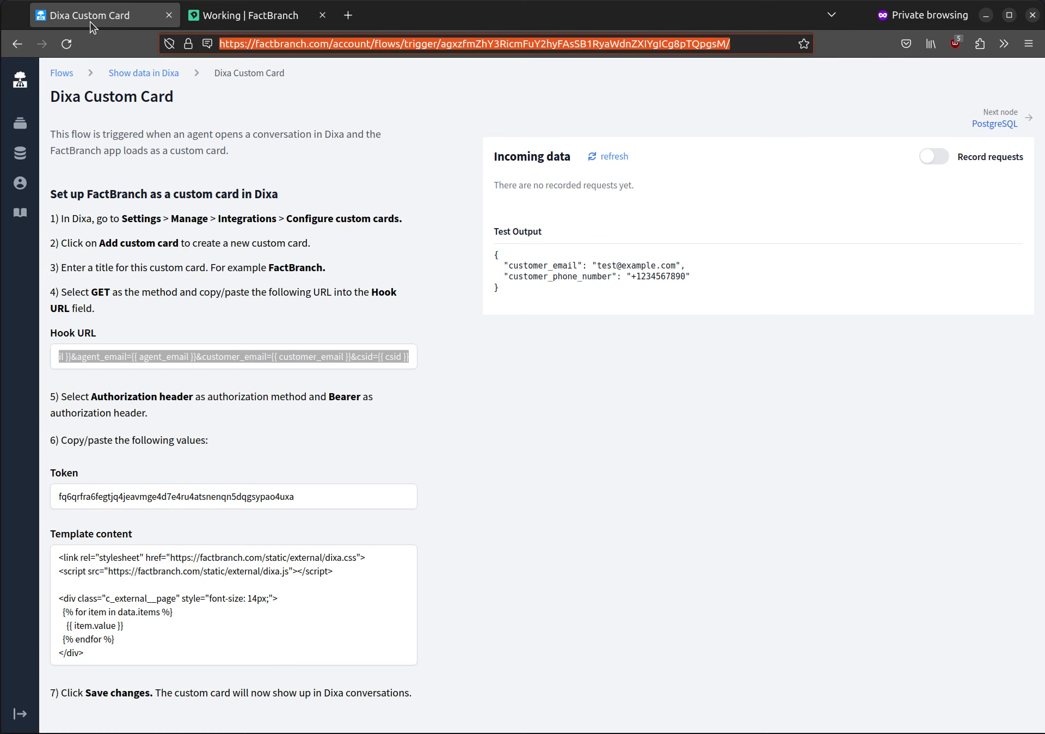
left_click(204, 494)
key("ctrl+c")
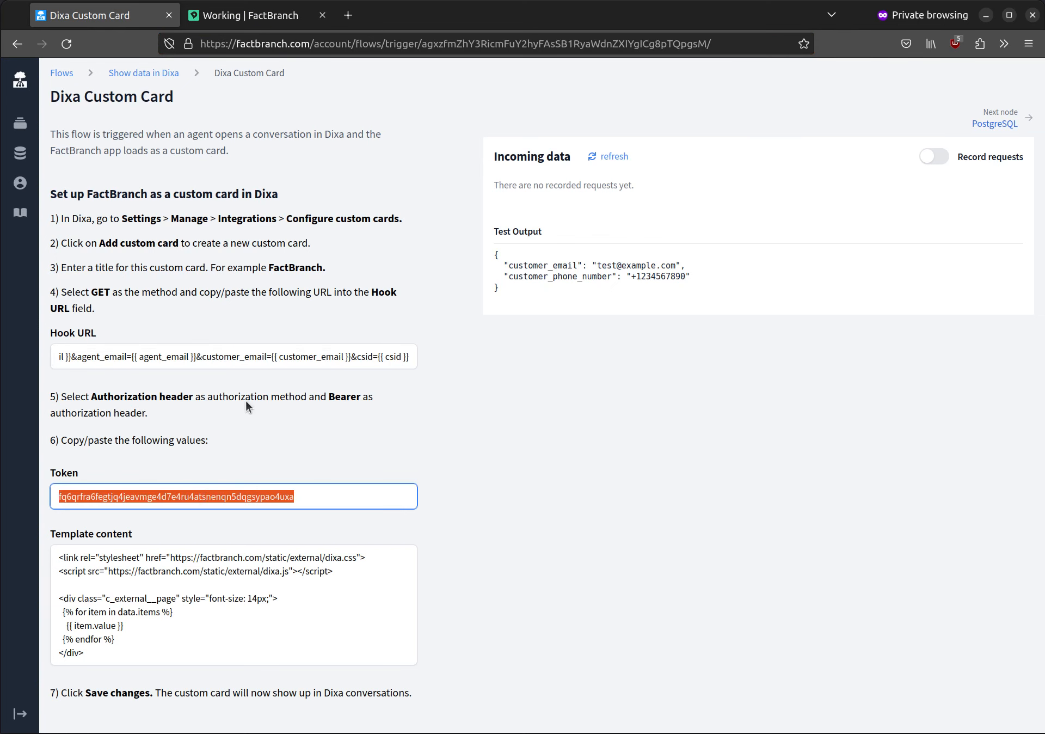
left_click(275, 16)
left_click(628, 494)
key("ctrl+v")
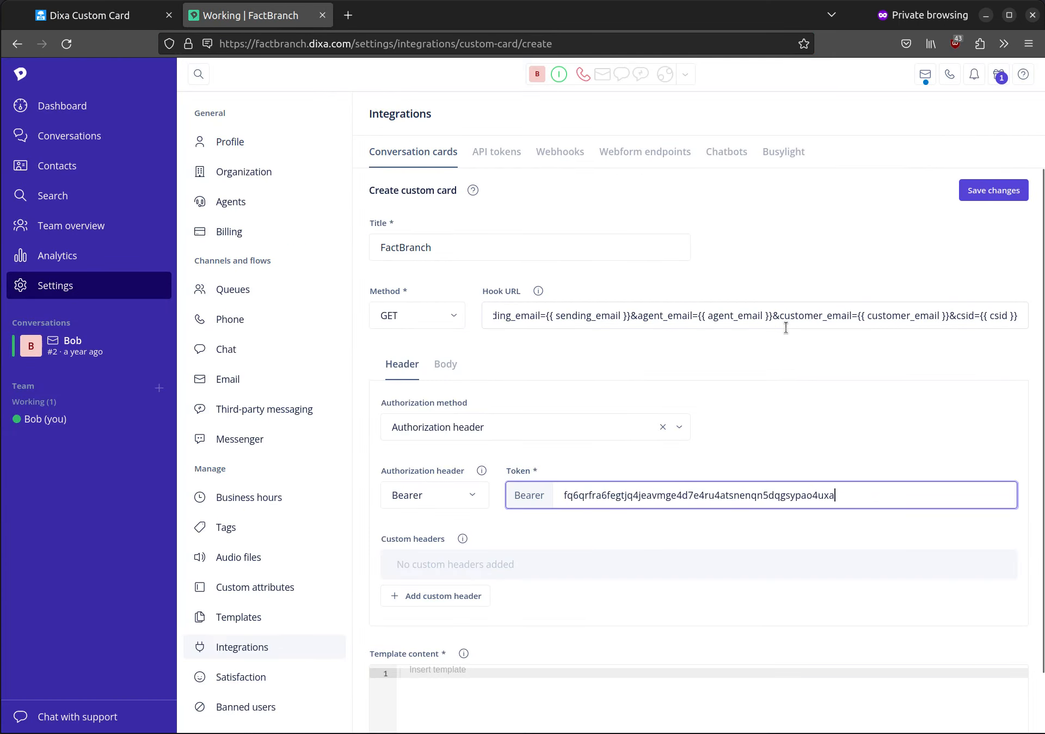
Step: Copy the template content from the FactBranch setup instructions into the Dixa custom card's template content
left_click(103, 16)
left_click(267, 607)
key("ctrl+c")
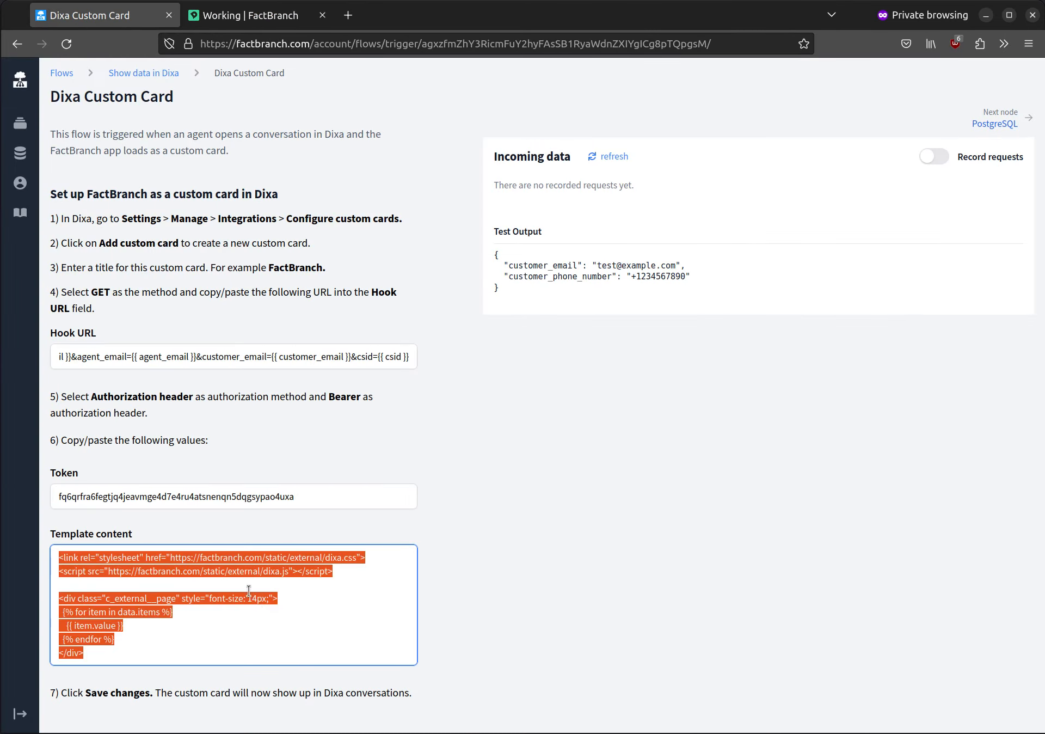
left_click(251, 15)
scroll(600, 524, "down", 2)
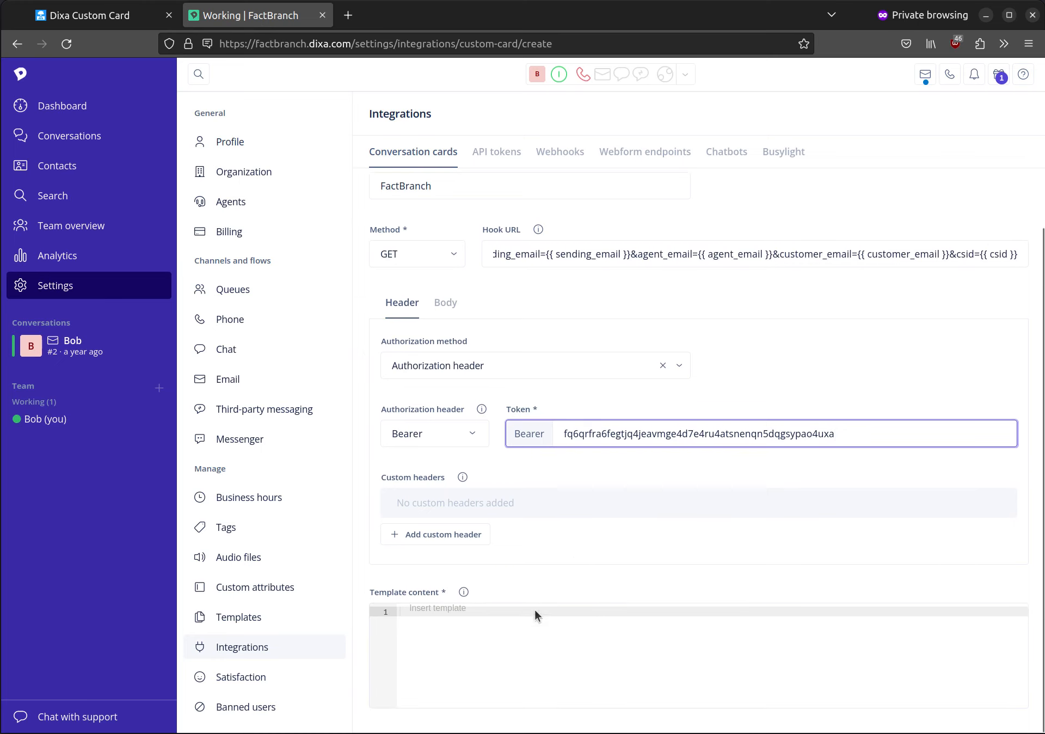
left_click(518, 636)
key("ctrl+v")
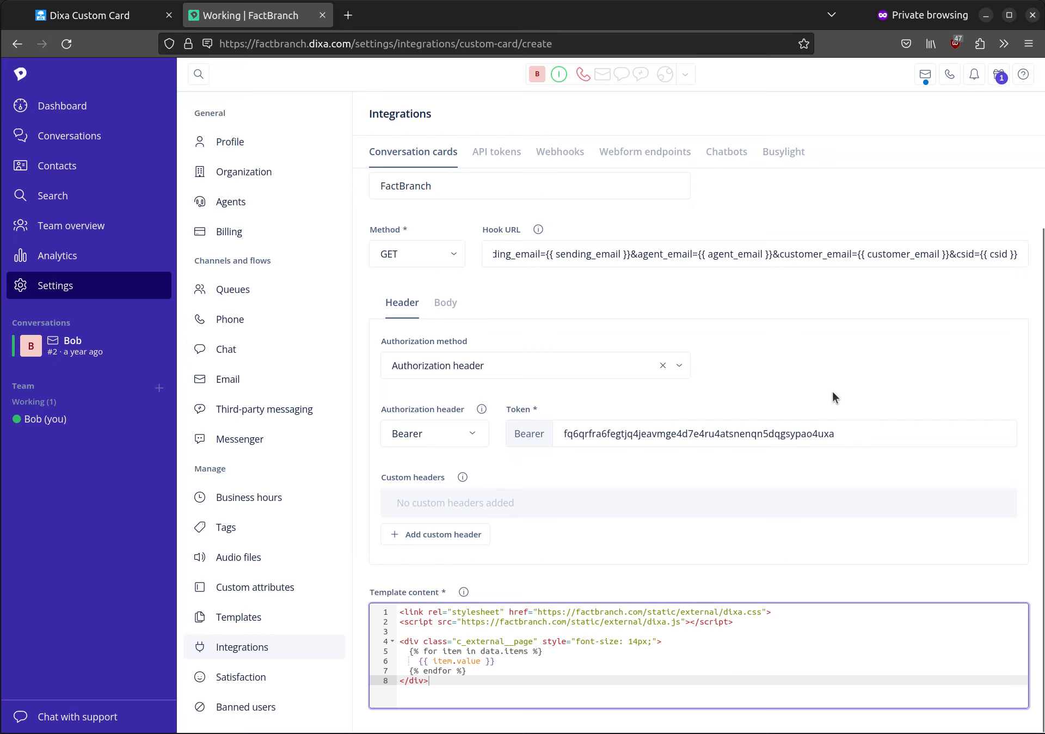
Step: Save the new custom card and open conversation #2 to view it under the integrations
scroll(855, 365, "up", 2)
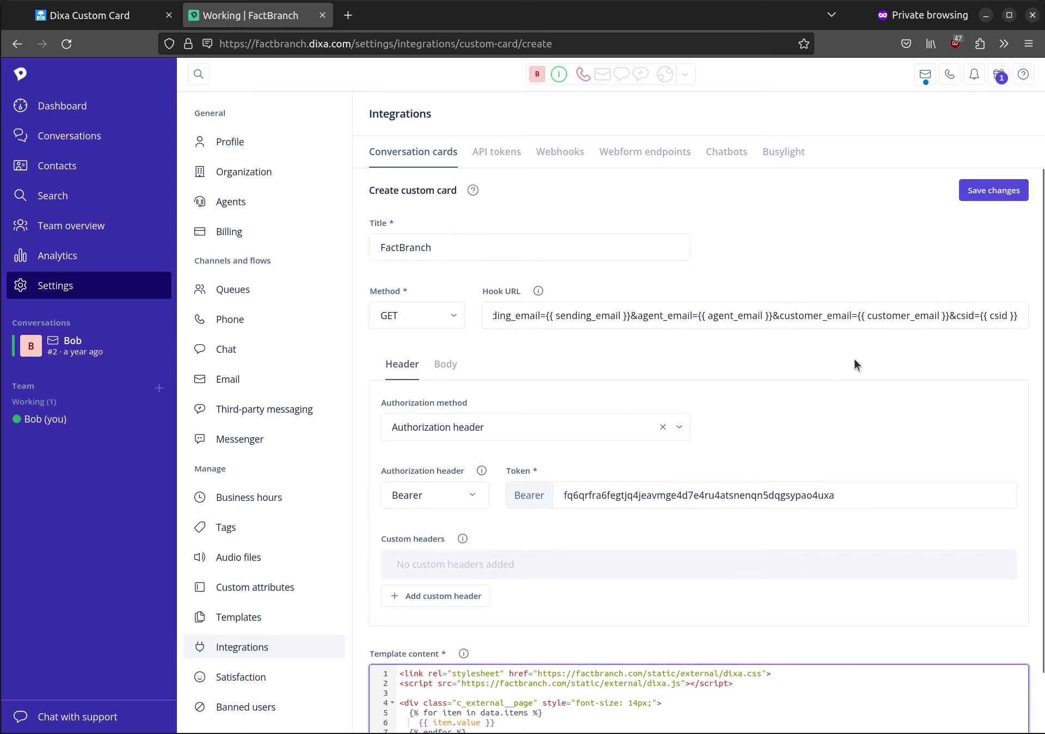
left_click(990, 190)
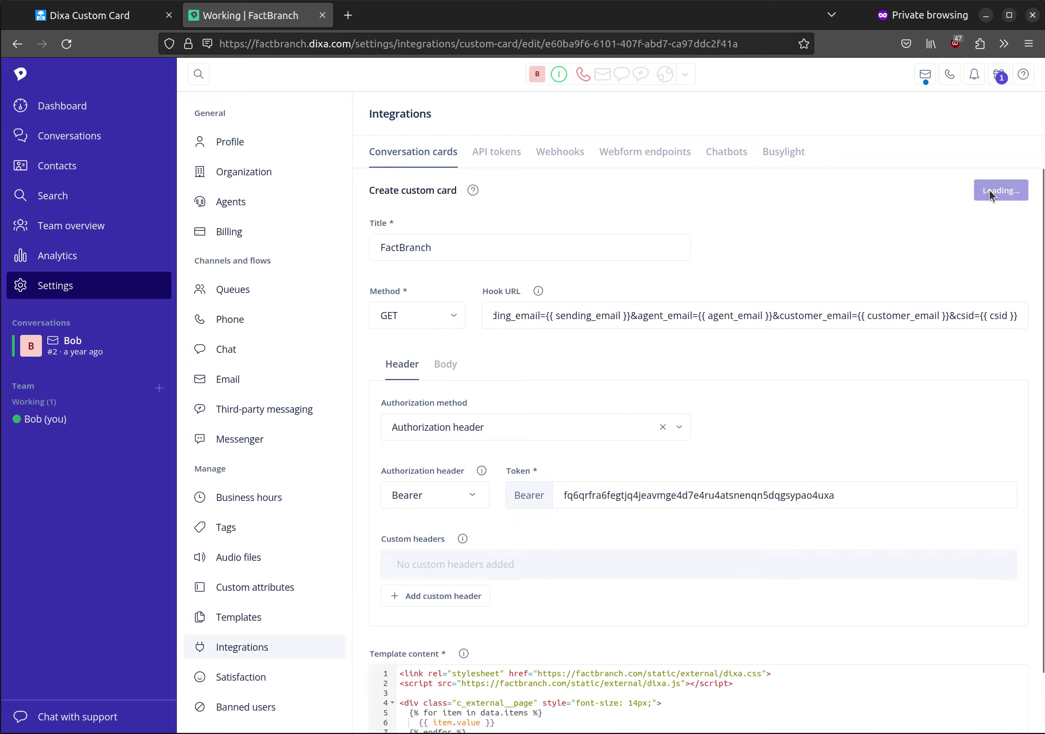
left_click(99, 349)
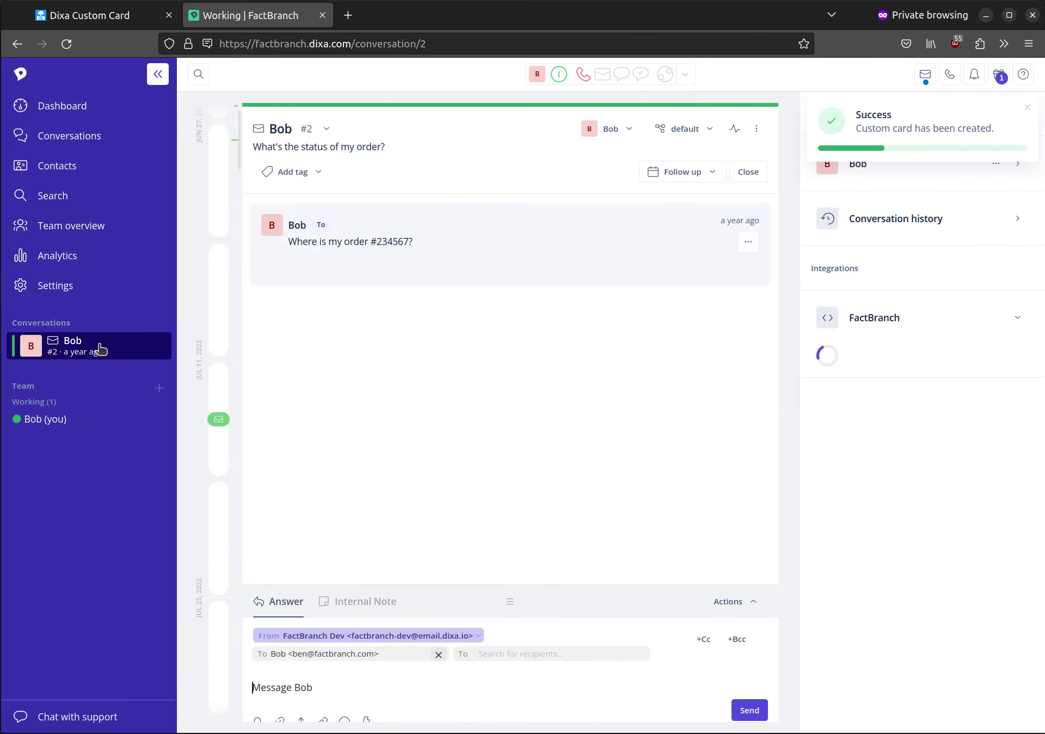